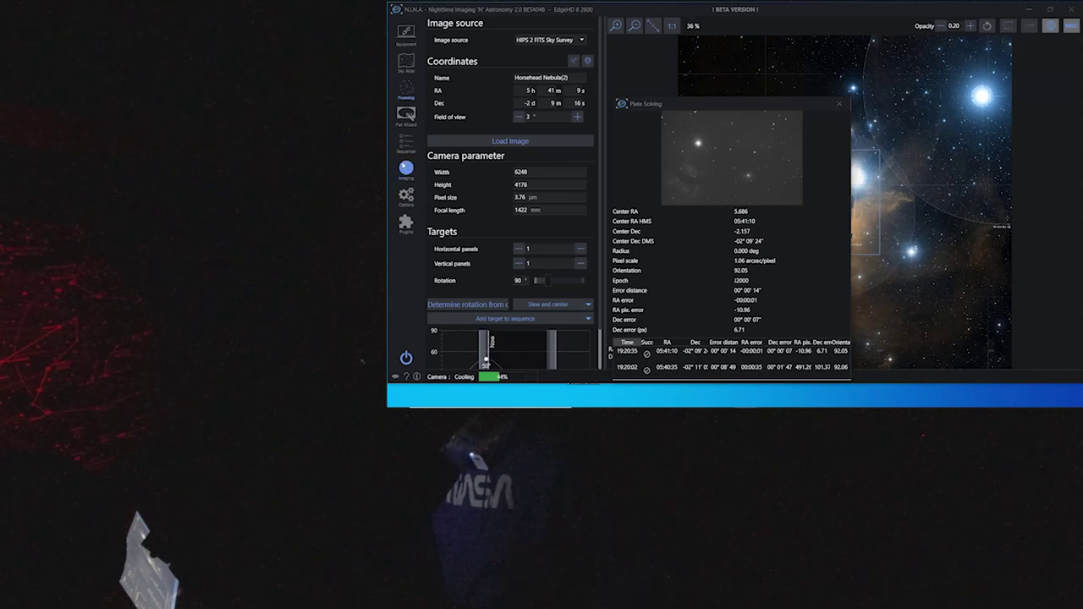
Add the framed Horsehead Nebula target to the simple sequencer.
{"action": "left_click", "coordinate": [407, 146]}
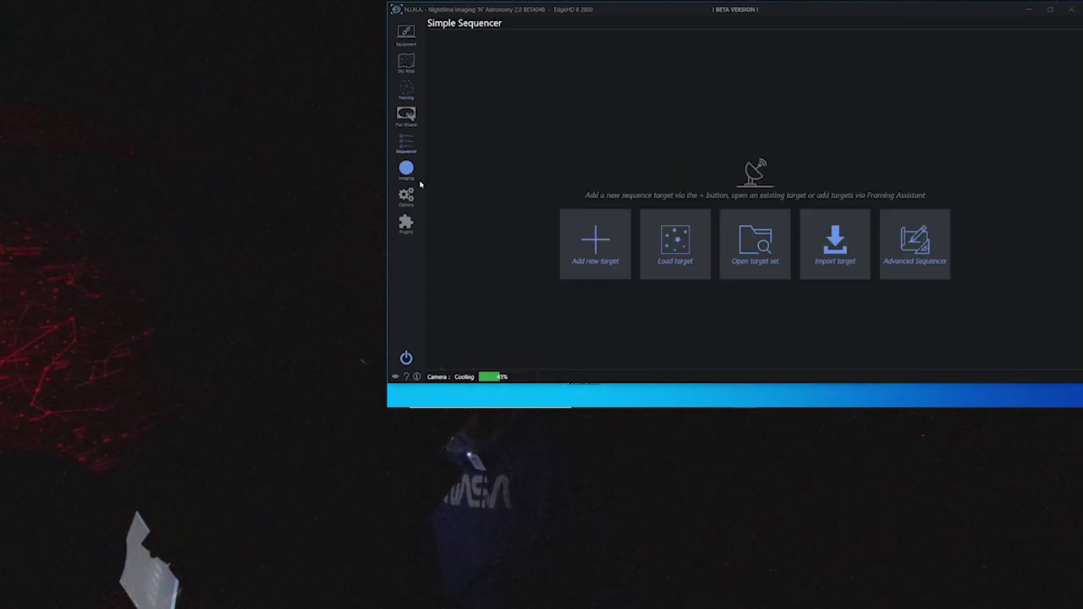
{"action": "left_click", "coordinate": [406, 92]}
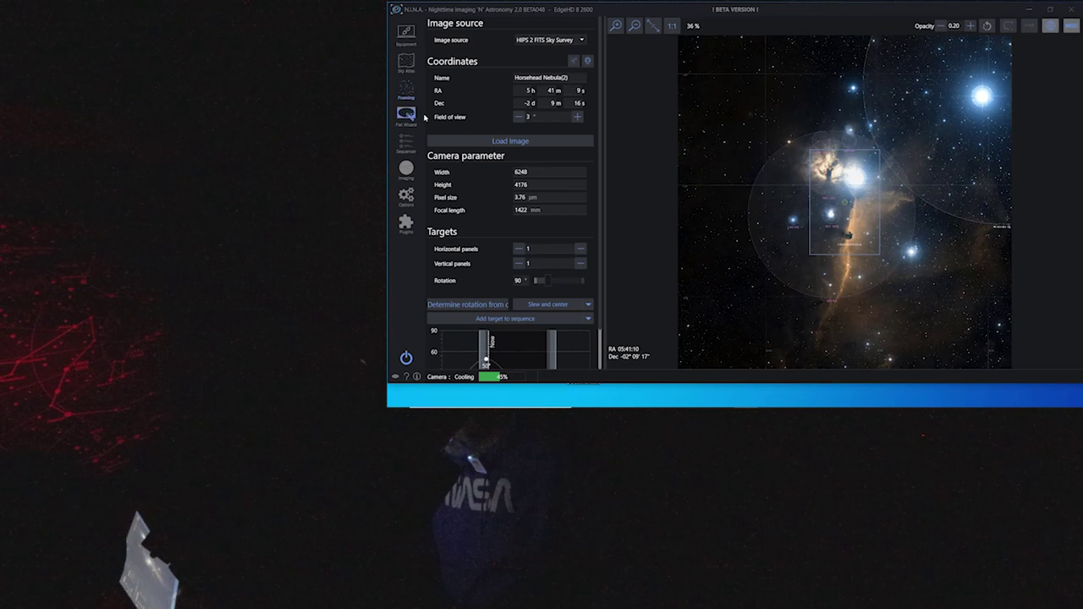
{"action": "left_click", "coordinate": [535, 319]}
{"action": "left_click", "coordinate": [563, 323]}
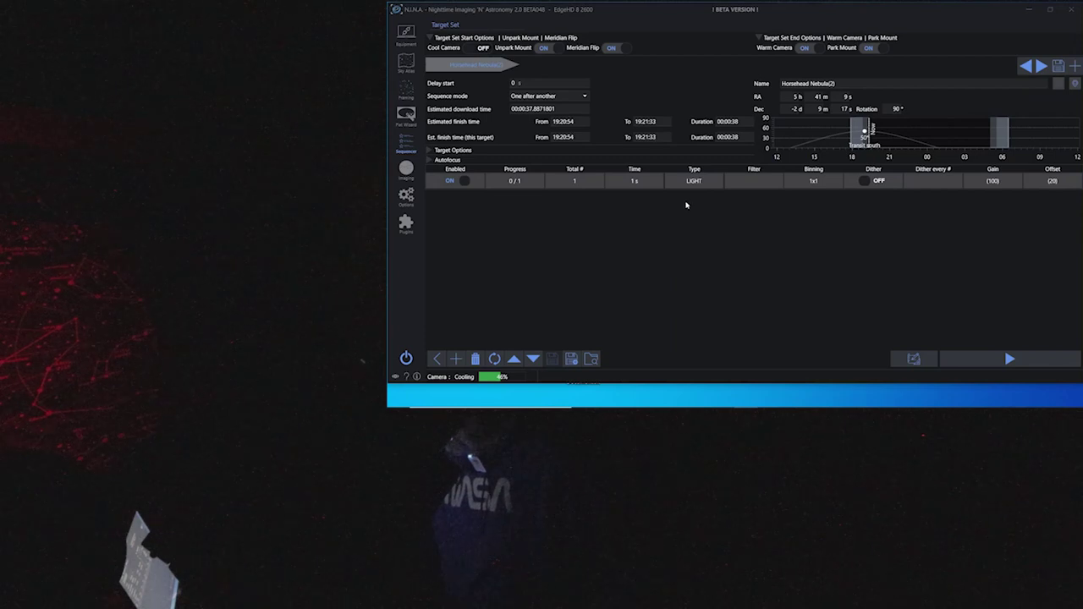
Set the first exposure row to filter H with a 600 s exposure time.
{"action": "left_click", "coordinate": [764, 183]}
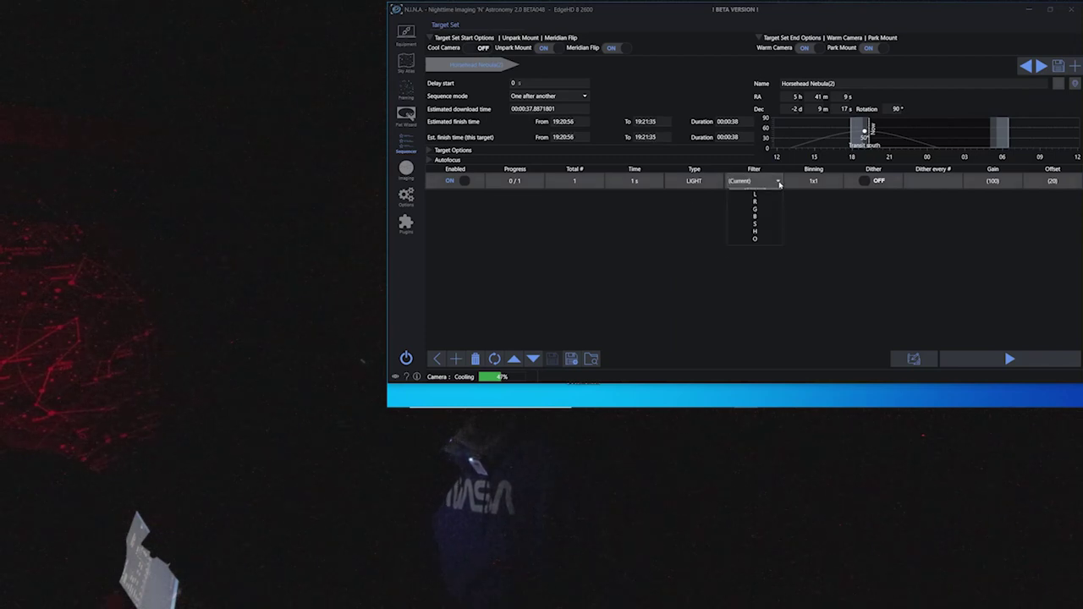
{"action": "left_click", "coordinate": [765, 240]}
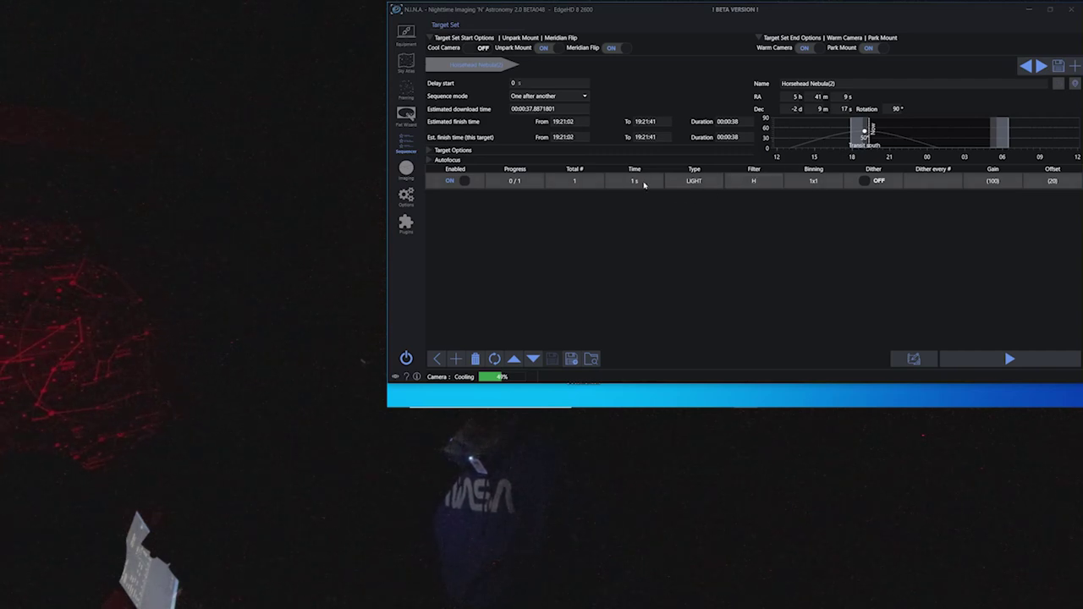
{"action": "left_click", "coordinate": [640, 183]}
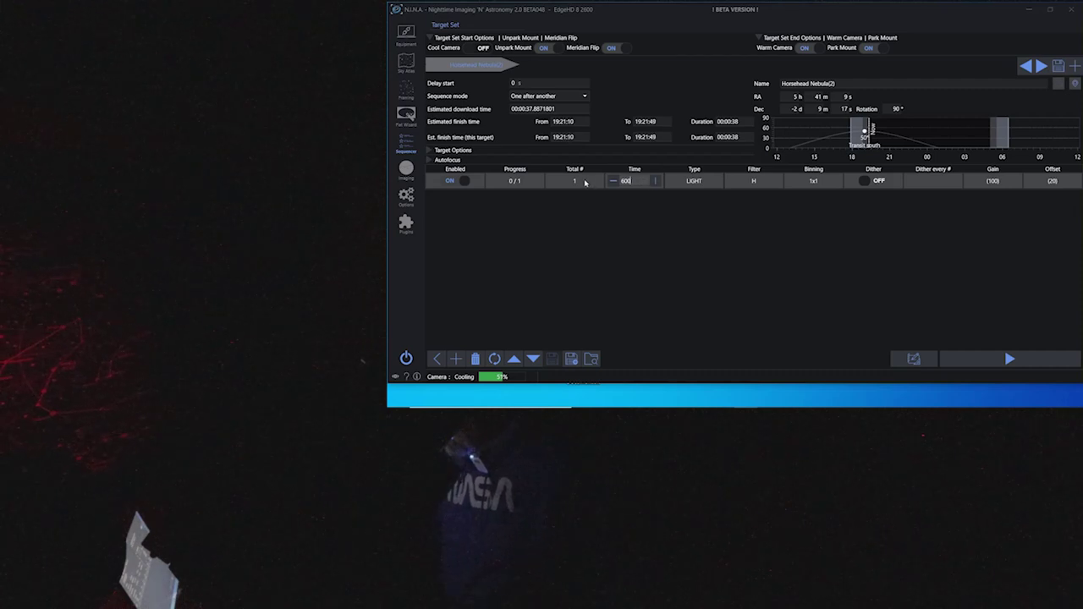
Add two more exposure rows to the sequence, using filter S for the second and filter O for the third.
{"action": "left_click", "coordinate": [456, 359]}
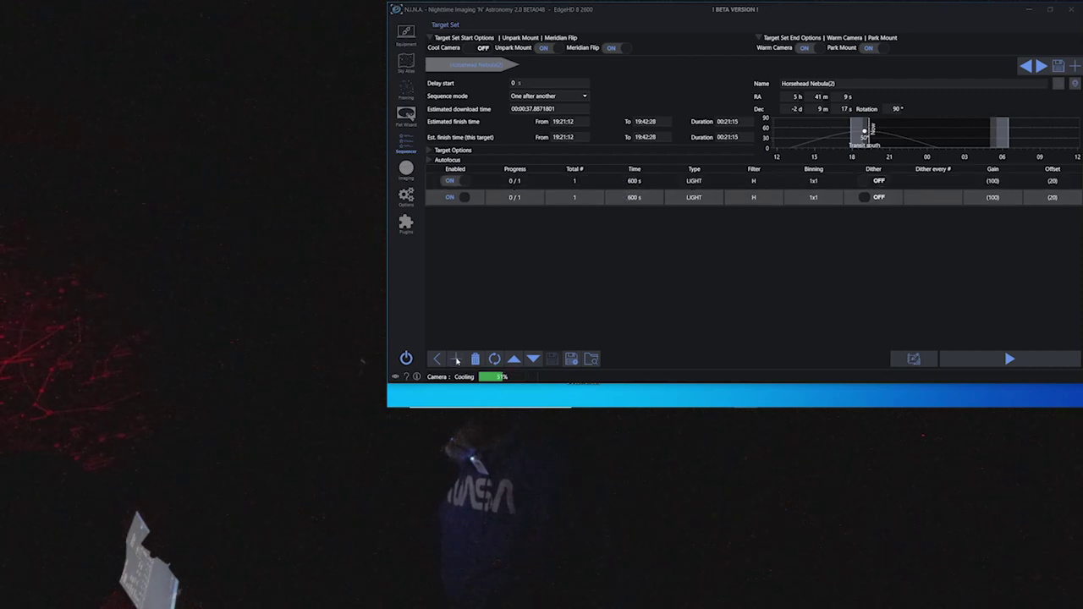
{"action": "left_click", "coordinate": [455, 359]}
{"action": "left_click", "coordinate": [763, 199]}
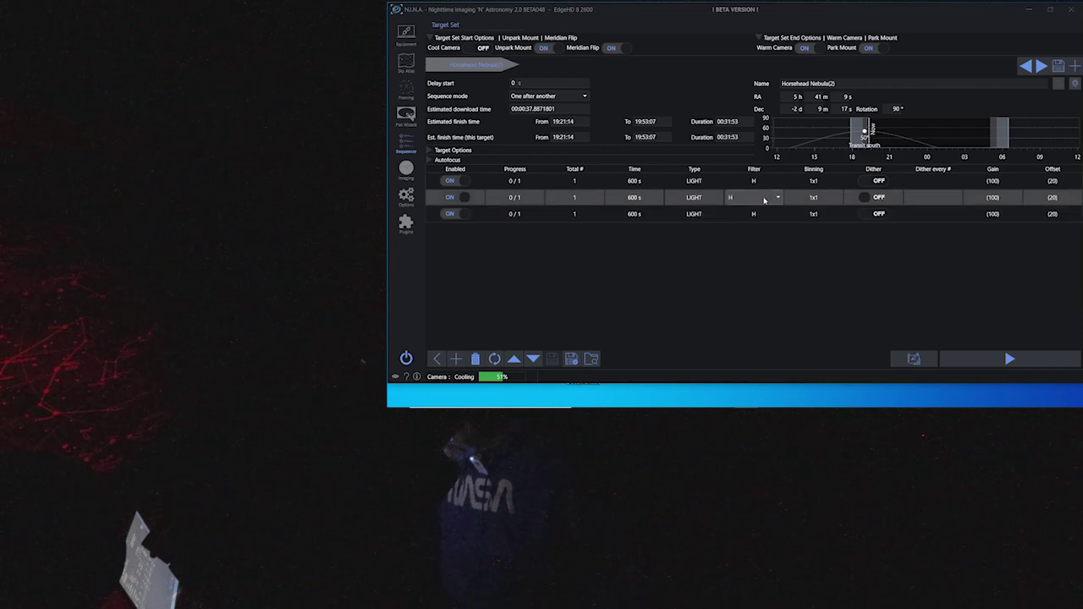
{"action": "left_click", "coordinate": [763, 198]}
{"action": "left_click", "coordinate": [754, 247]}
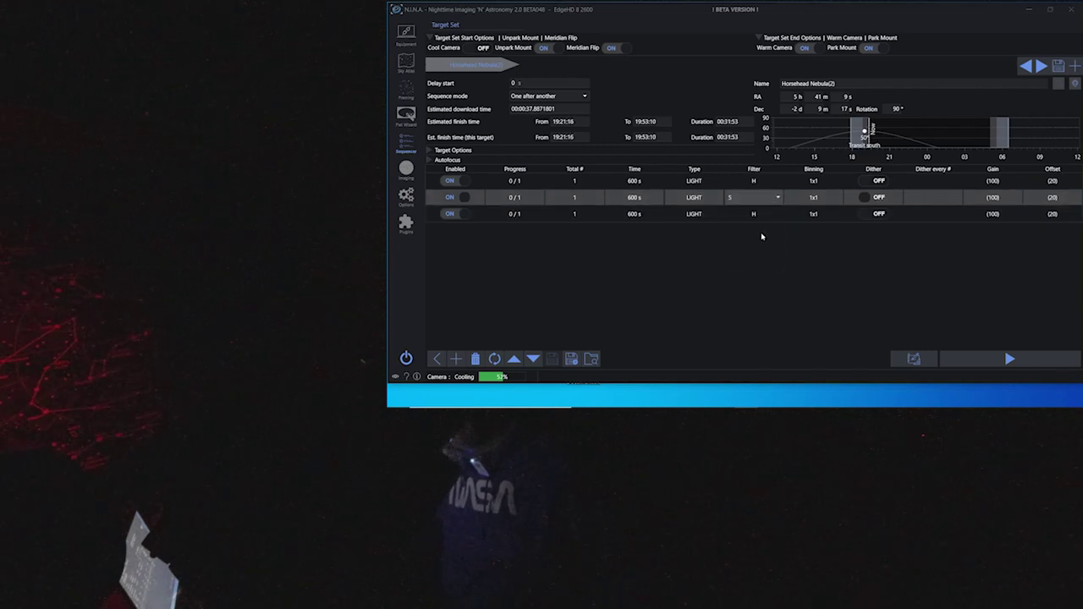
{"action": "left_click", "coordinate": [763, 217]}
{"action": "left_click", "coordinate": [773, 217]}
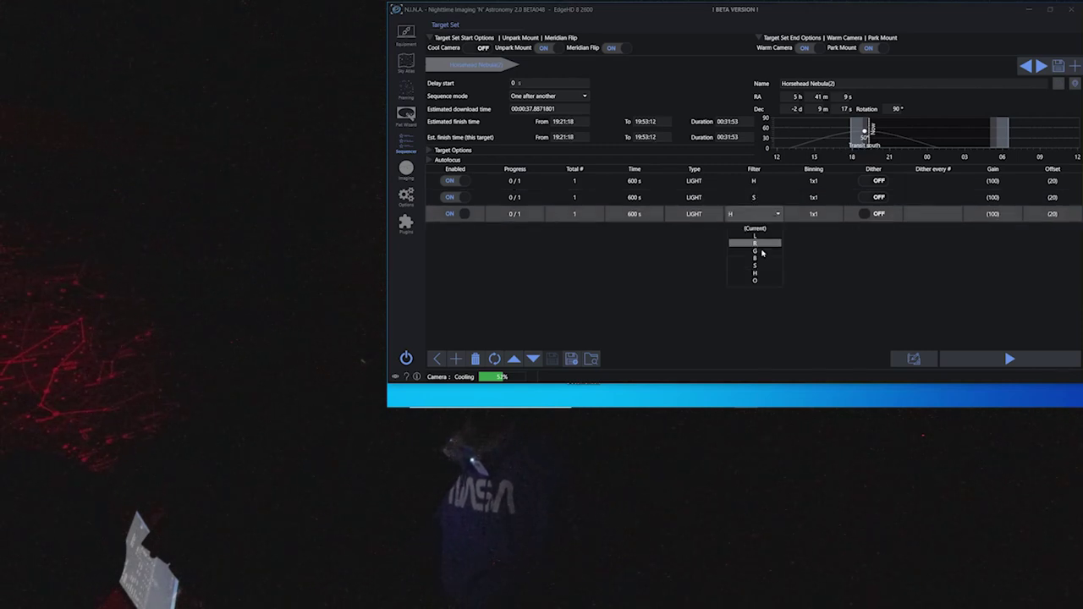
{"action": "left_click", "coordinate": [770, 283]}
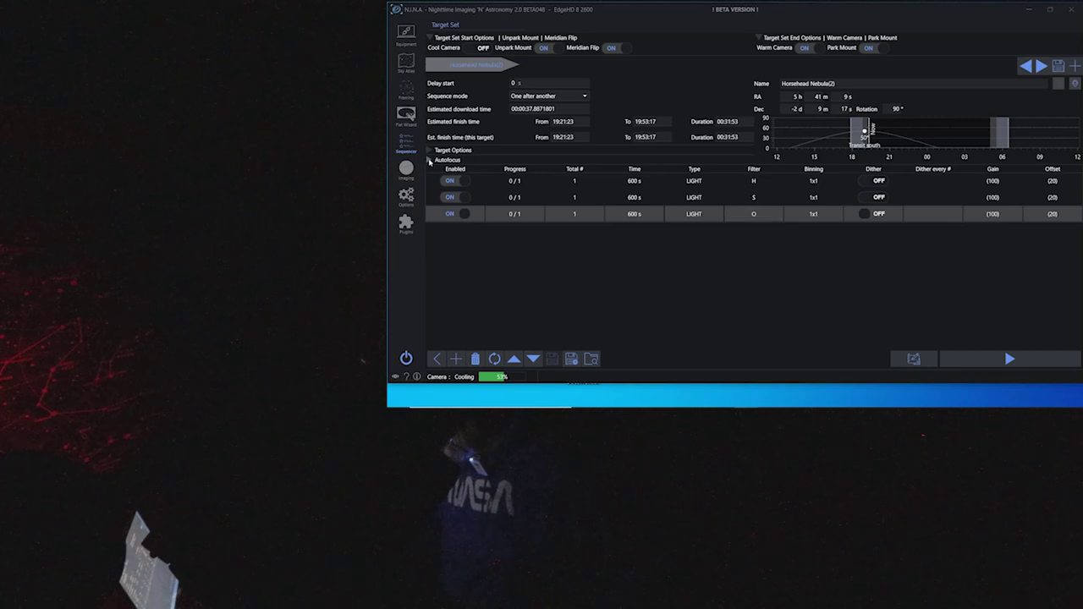
Enable autofocus on start and on filter change, and turn on Start guiding for the target.
{"action": "left_click", "coordinate": [431, 160]}
{"action": "left_click", "coordinate": [513, 173]}
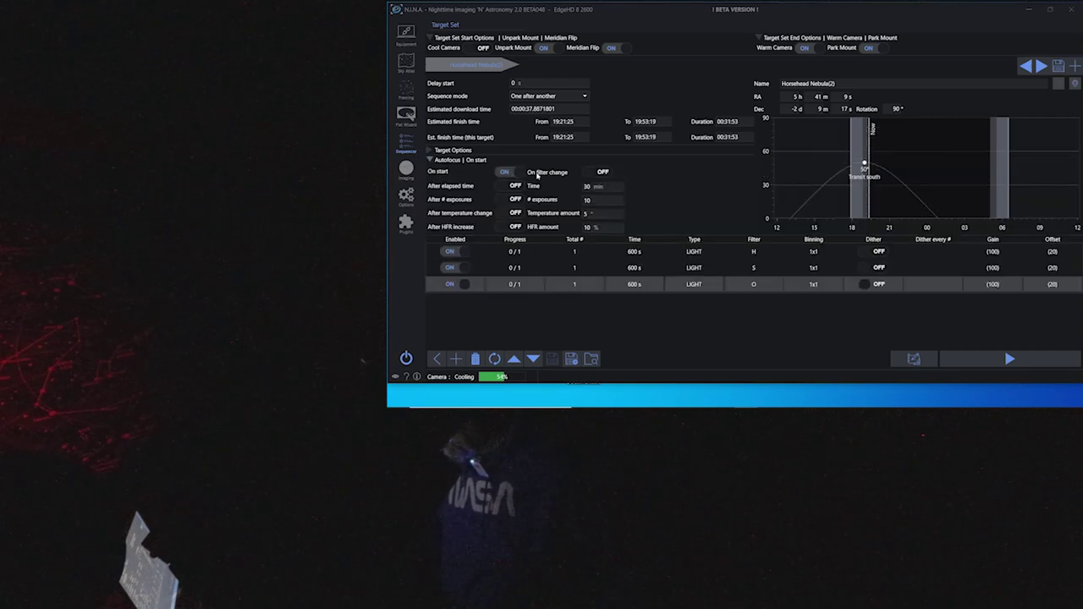
{"action": "left_click", "coordinate": [600, 172]}
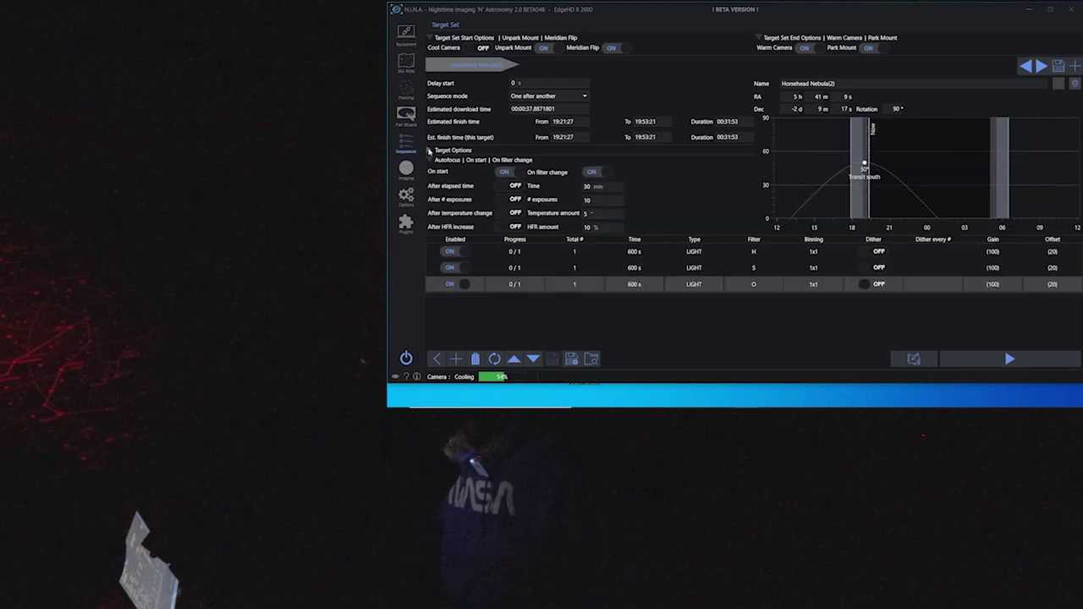
{"action": "left_click", "coordinate": [429, 151]}
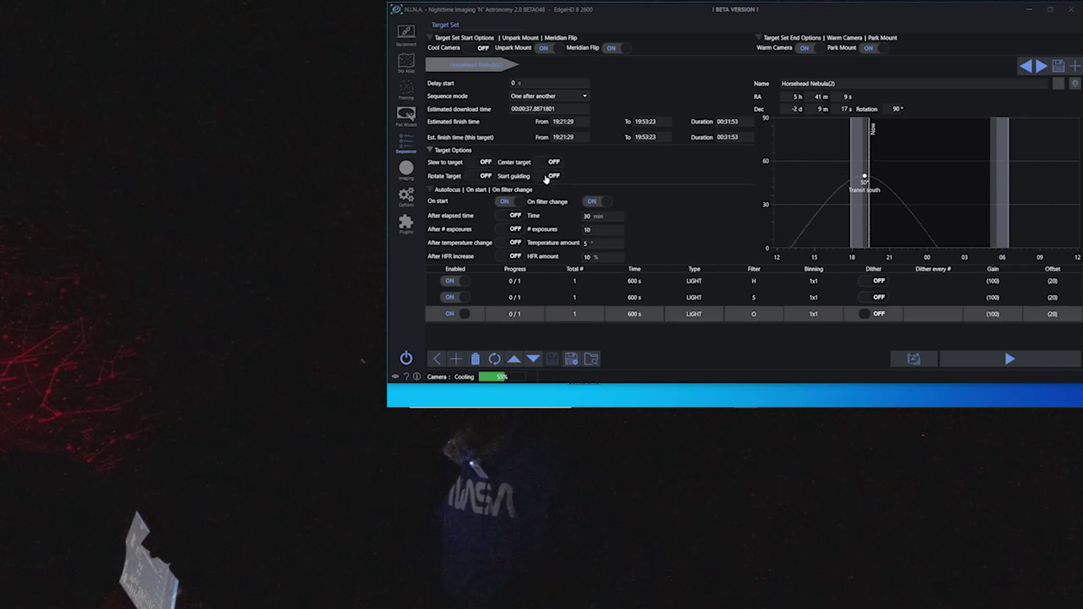
{"action": "left_click", "coordinate": [547, 177]}
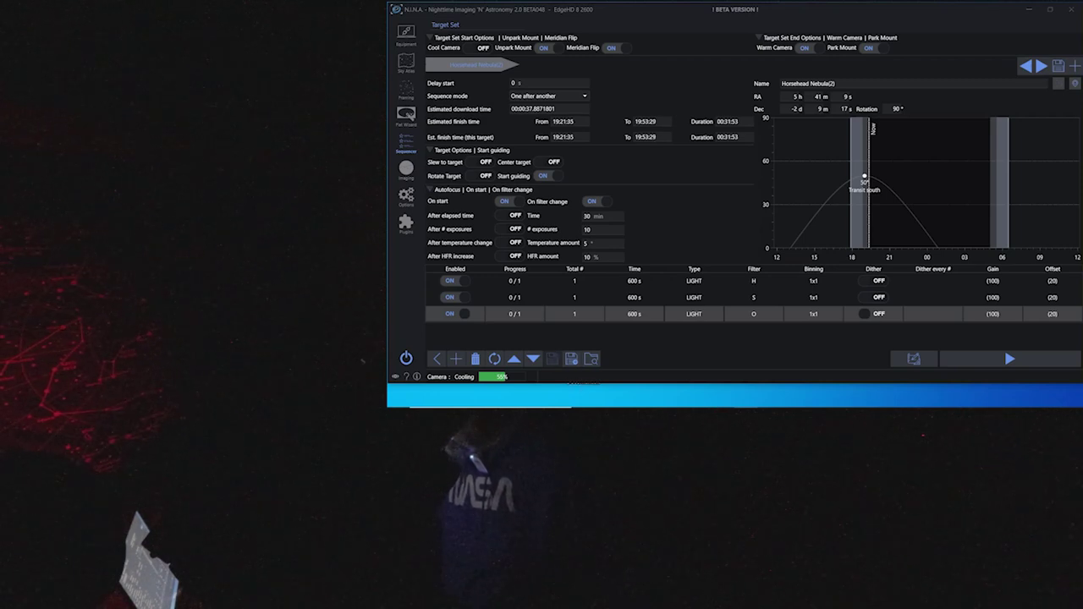
Check the PHD2 Guiding window and start the imaging sequence in N.I.N.A.
{"action": "left_click", "coordinate": [723, 398]}
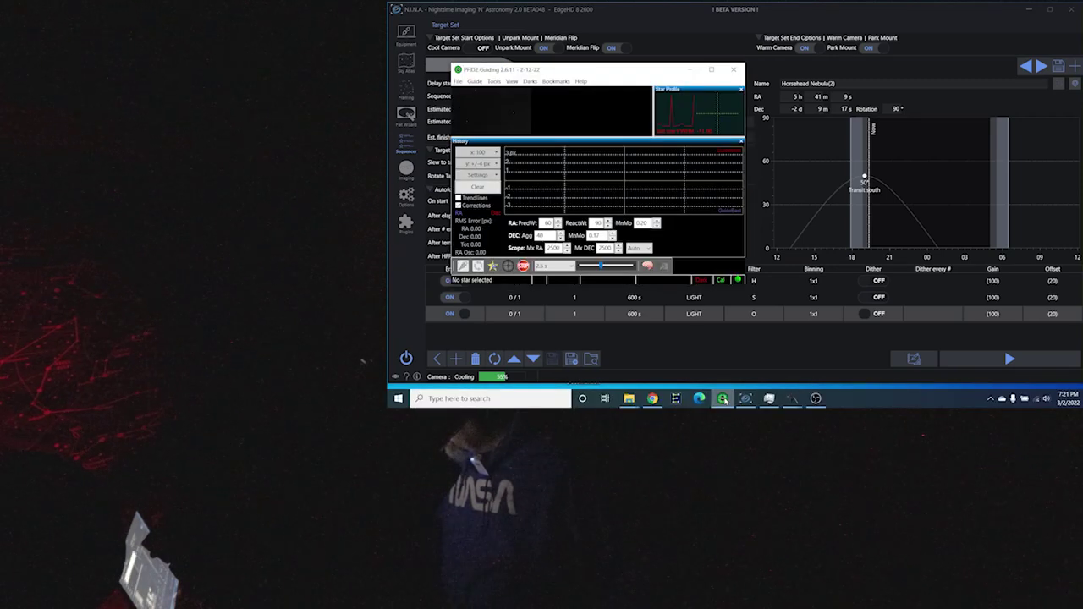
{"action": "left_click", "coordinate": [722, 399]}
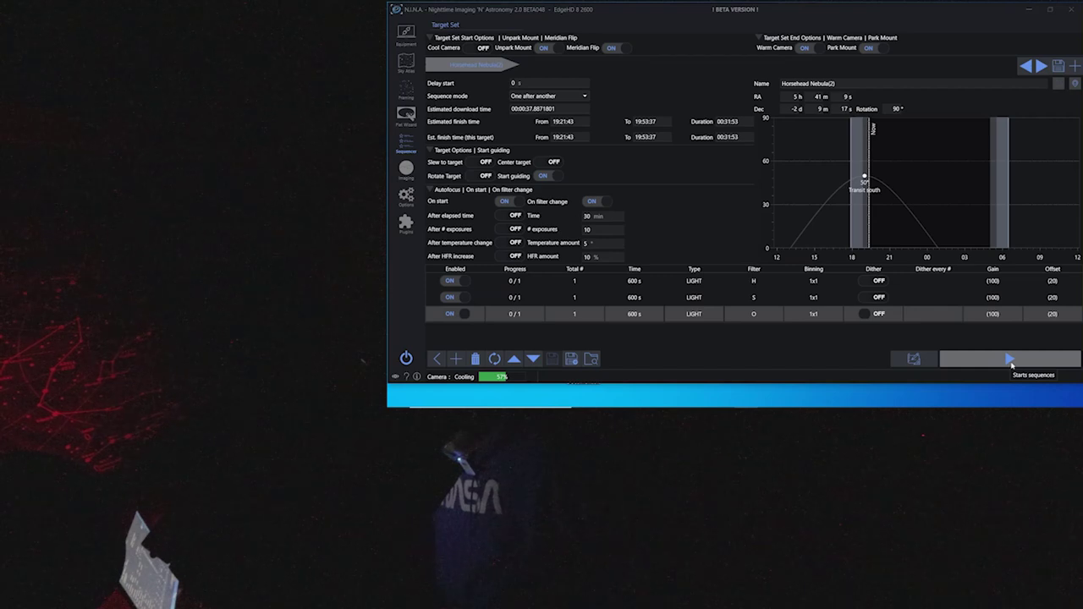
{"action": "left_click", "coordinate": [1010, 360]}
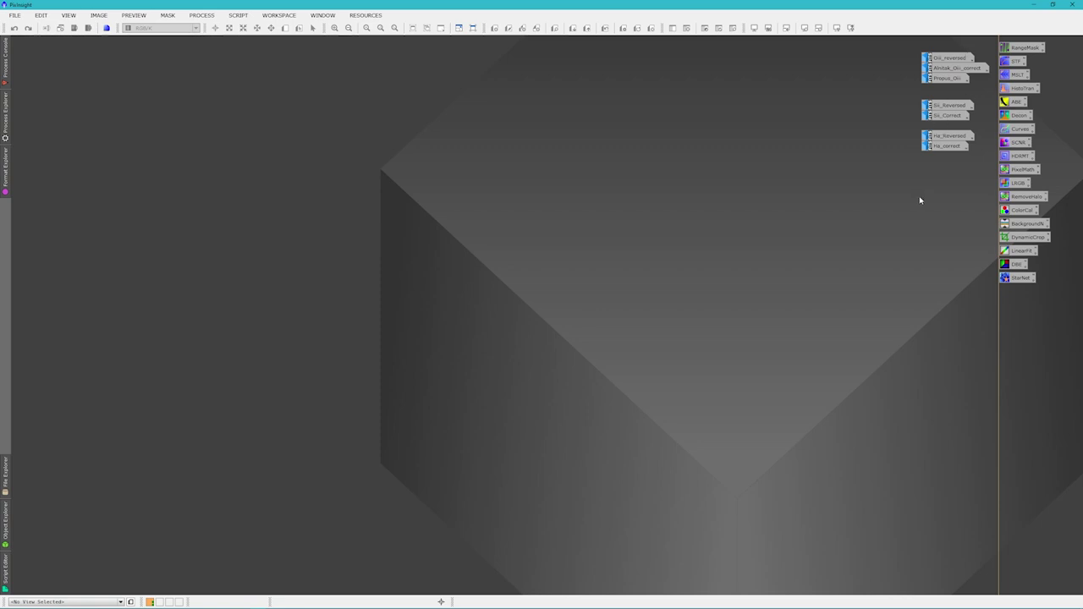
In PixInsight, restore the Ha_Reversed image and examine the bright star Alnitak and its halo at 1:1.
{"action": "double_click", "coordinate": [956, 137]}
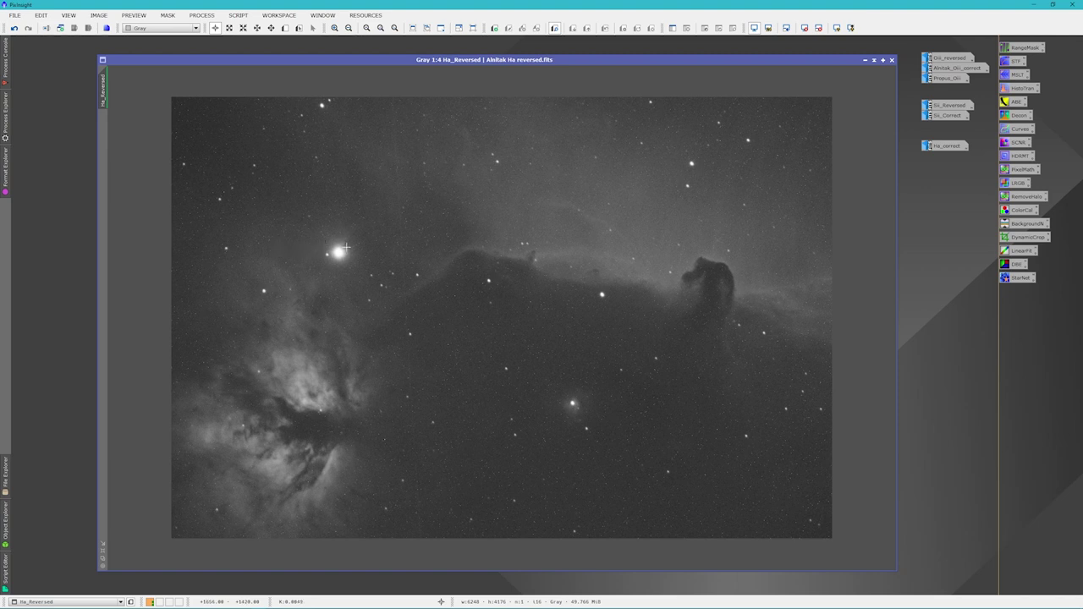
{"action": "scroll", "coordinate": [318, 256], "scroll_direction": "up", "scroll_amount": 2}
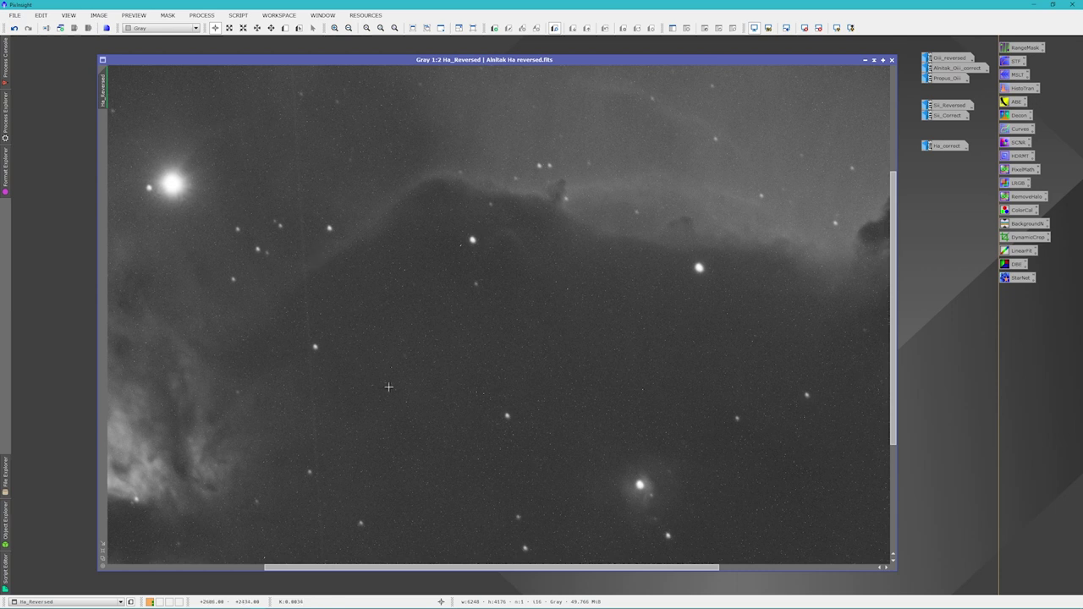
{"action": "left_click_drag", "start_coordinate": [516, 571], "coordinate": [385, 572]}
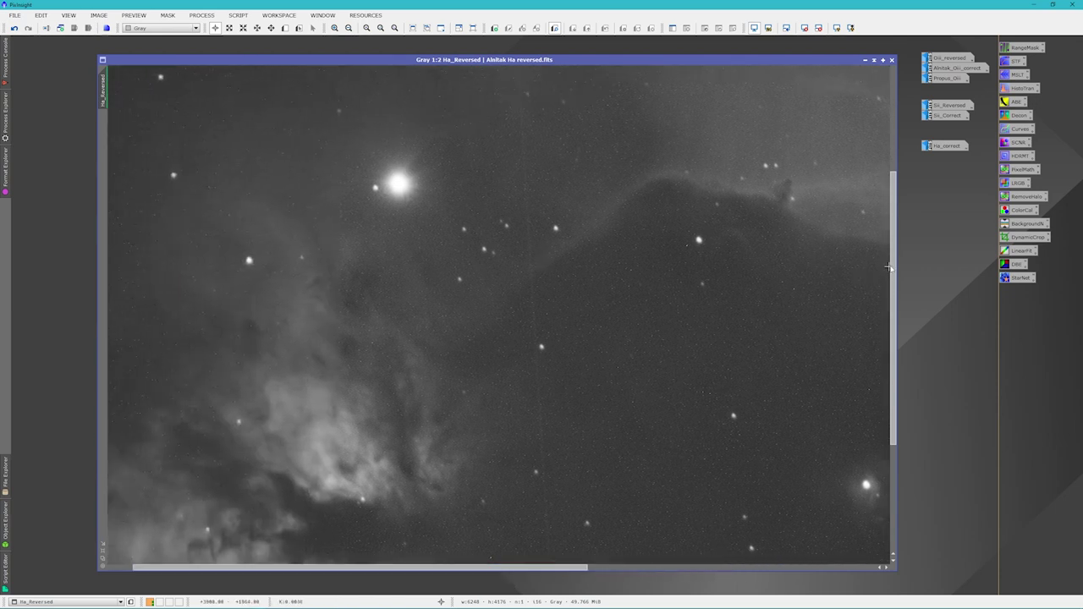
{"action": "left_click_drag", "start_coordinate": [892, 268], "coordinate": [893, 175]}
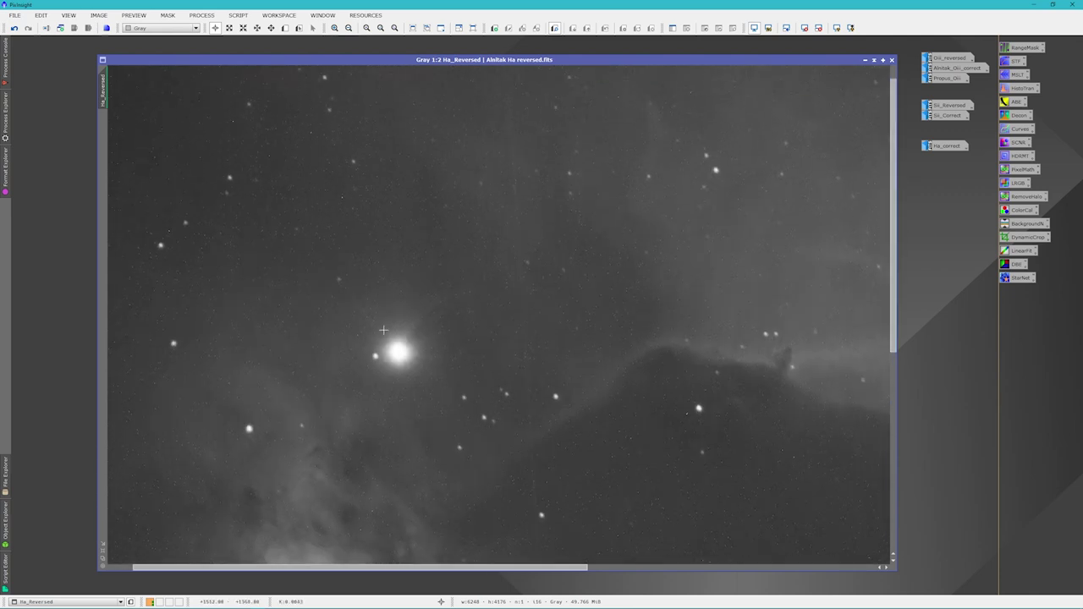
{"action": "left_click_drag", "start_coordinate": [556, 571], "coordinate": [532, 572]}
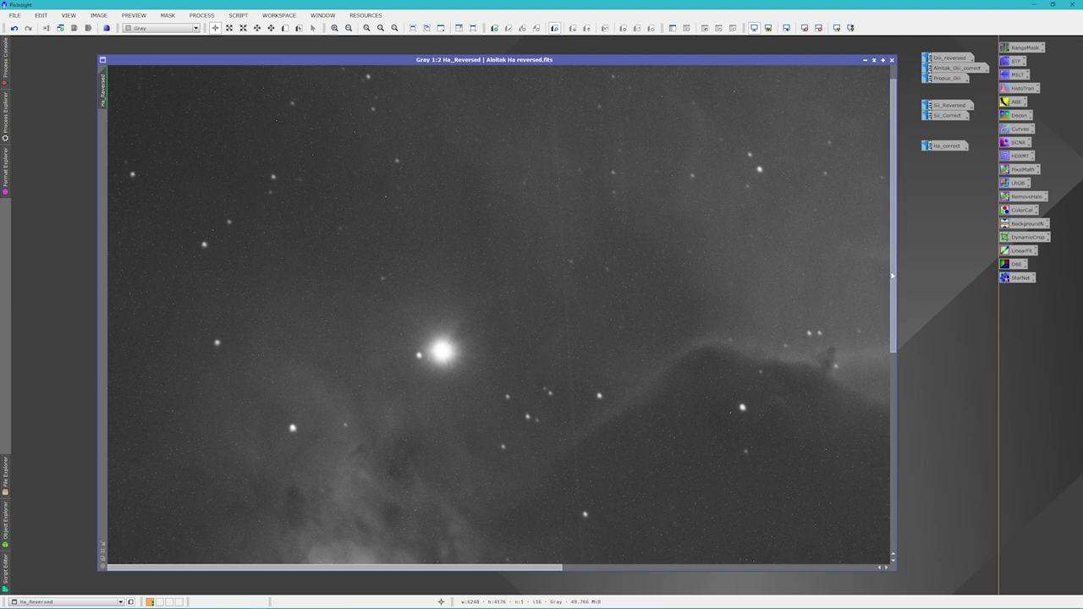
{"action": "left_click_drag", "start_coordinate": [894, 273], "coordinate": [893, 304]}
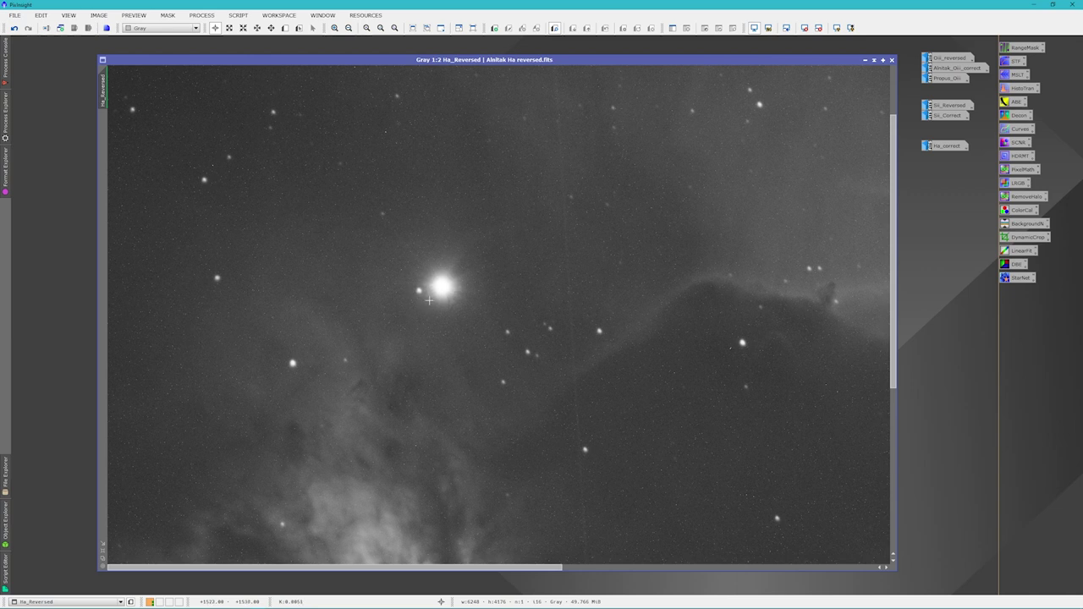
{"action": "scroll", "coordinate": [435, 303], "scroll_direction": "up", "scroll_amount": 1}
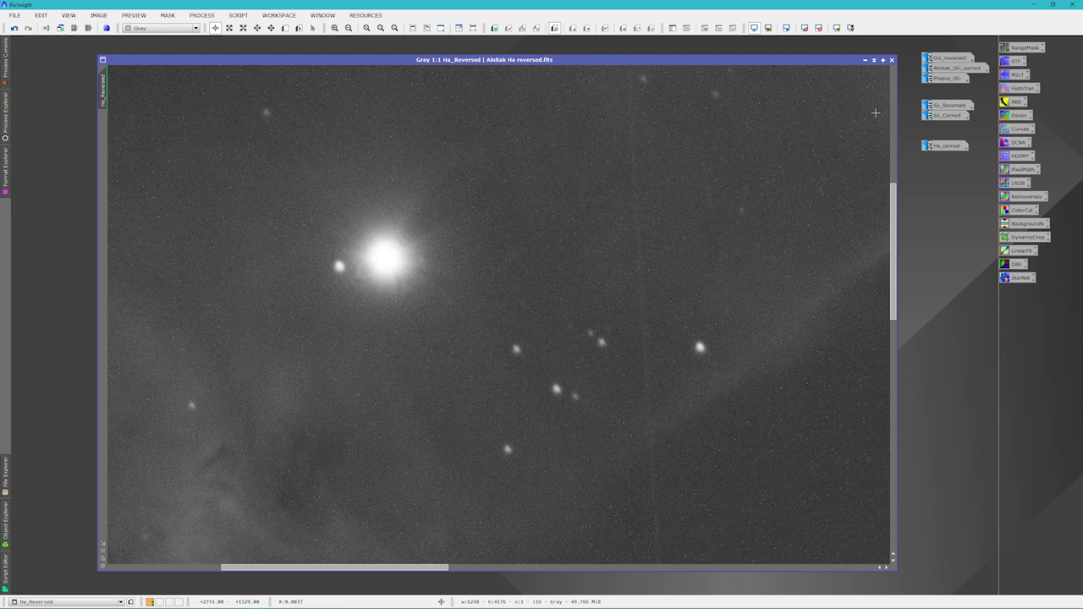
Restore the Ha_correct image, examine Alnitak at 1:1 and compare its halo with the one in Ha_Reversed.
{"action": "mouse_move", "coordinate": [946, 148]}
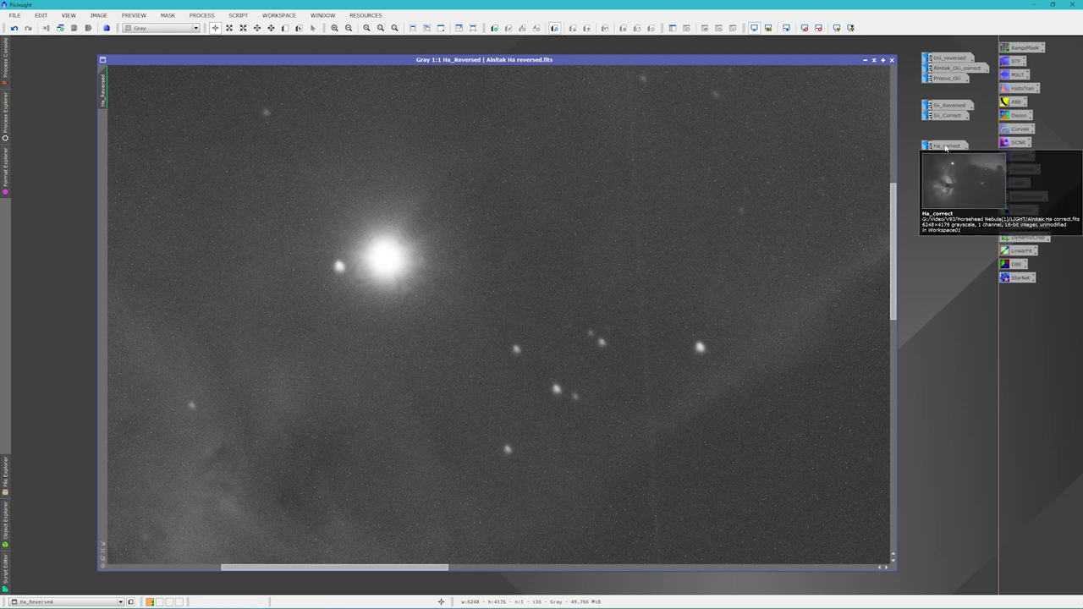
{"action": "double_click", "coordinate": [946, 148]}
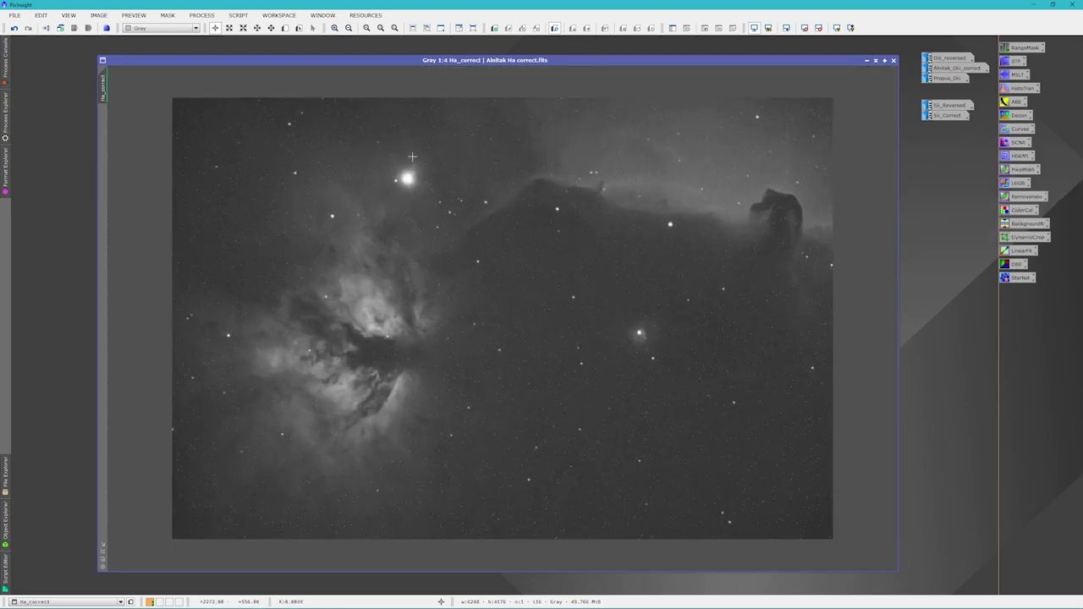
{"action": "scroll", "coordinate": [413, 161], "scroll_direction": "down", "scroll_amount": 3}
{"action": "scroll", "coordinate": [415, 168], "scroll_direction": "up", "scroll_amount": 5}
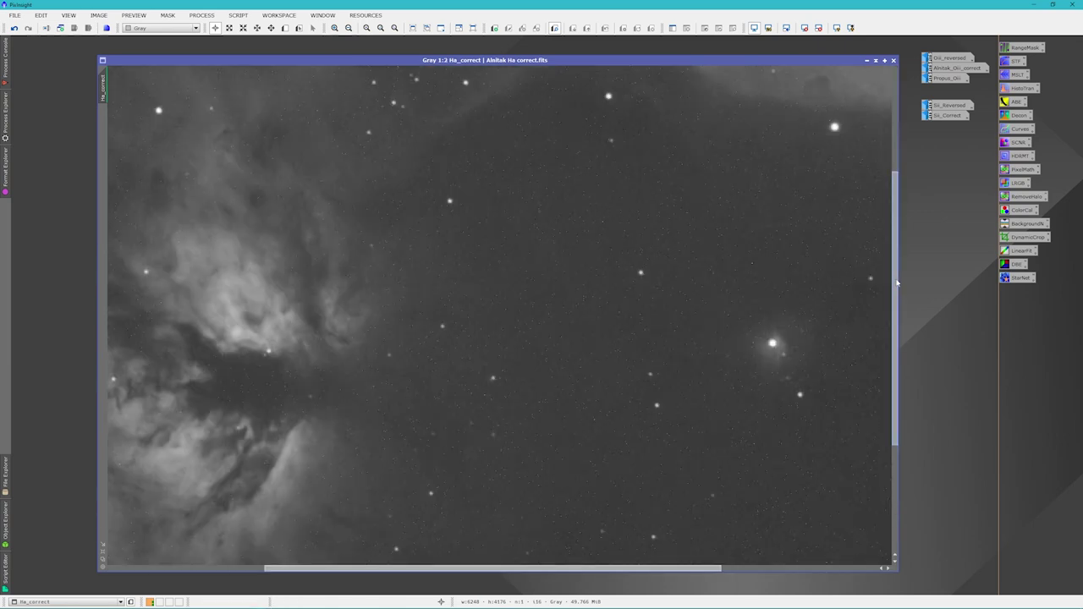
{"action": "left_click_drag", "start_coordinate": [895, 284], "coordinate": [895, 176]}
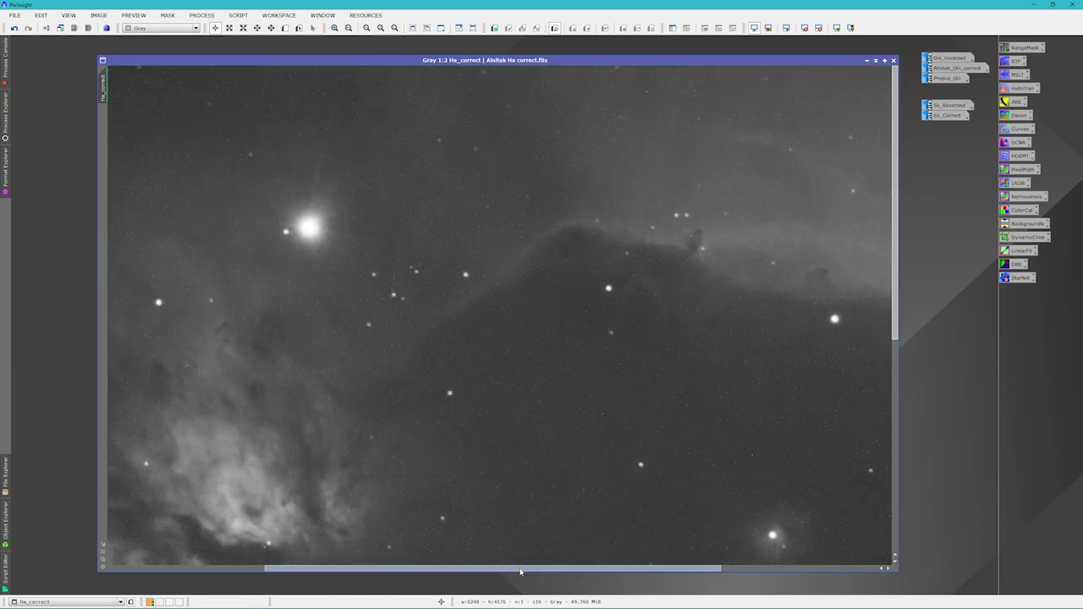
{"action": "left_click_drag", "start_coordinate": [520, 573], "coordinate": [385, 573]}
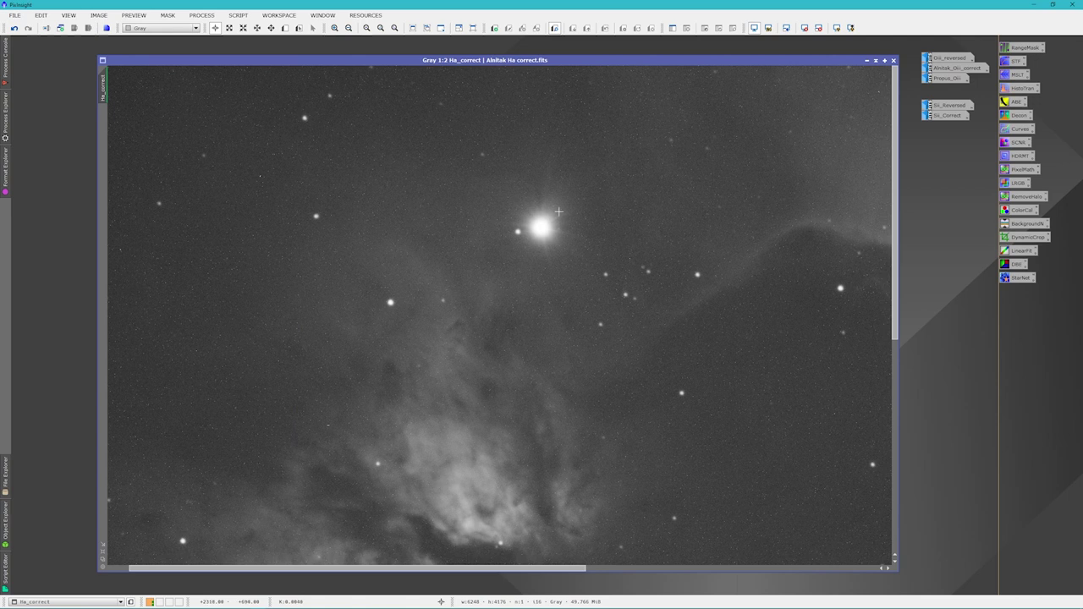
{"action": "scroll", "coordinate": [559, 211], "scroll_direction": "up", "scroll_amount": 1}
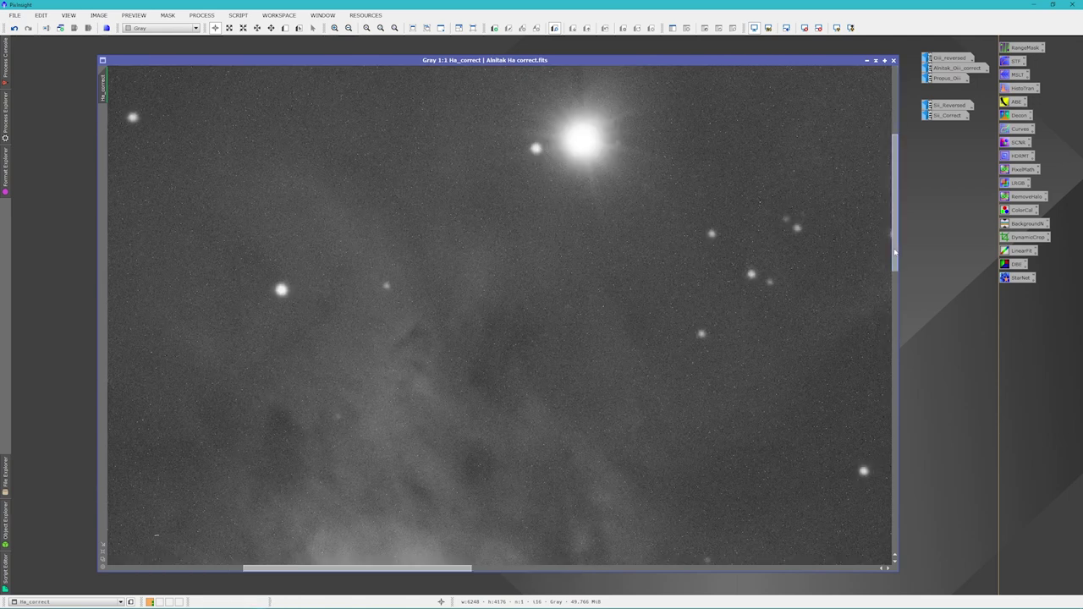
{"action": "left_click_drag", "start_coordinate": [894, 251], "coordinate": [894, 213]}
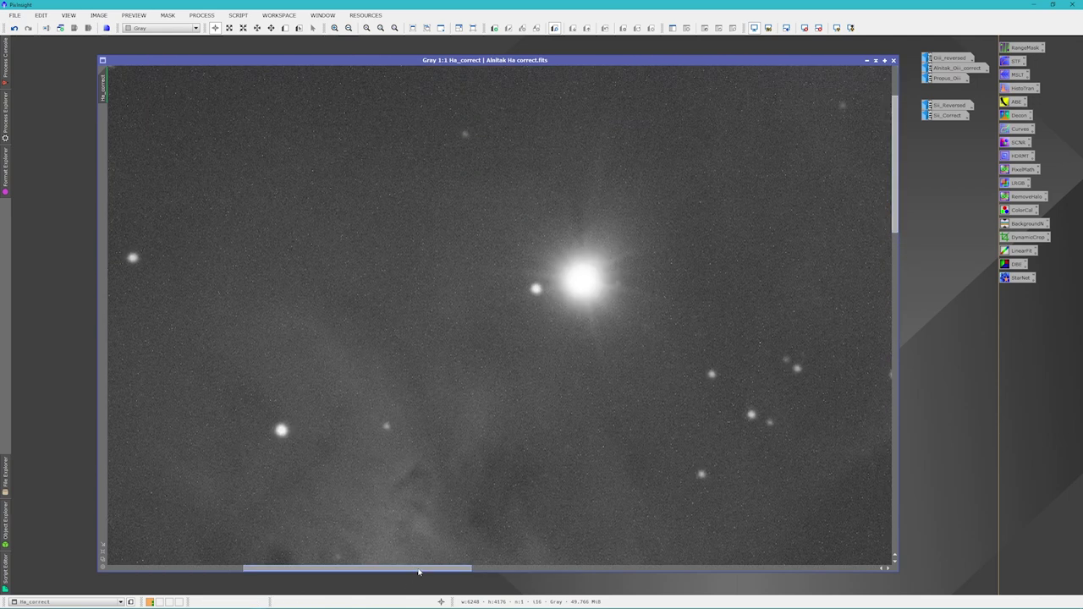
{"action": "left_click_drag", "start_coordinate": [418, 573], "coordinate": [444, 573]}
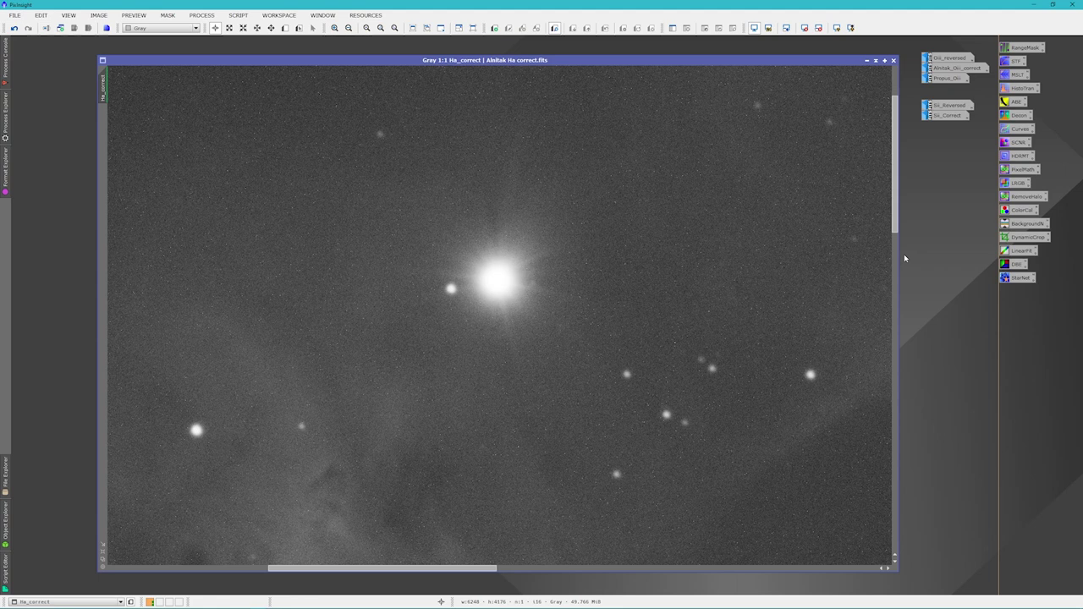
{"action": "key", "text": "ctrl+Tab"}
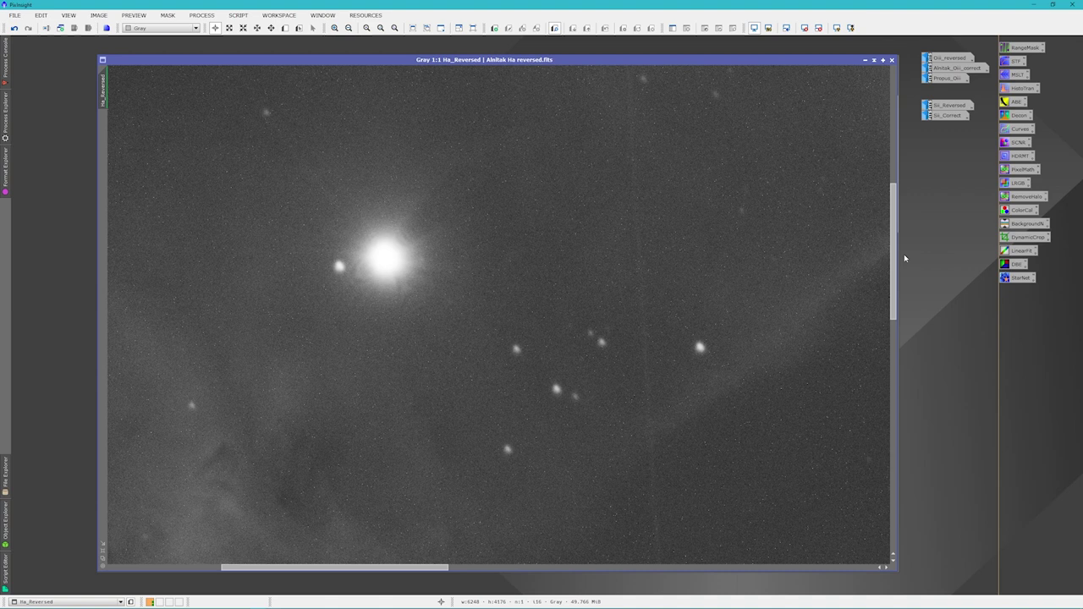
{"action": "key", "text": "ctrl+Tab"}
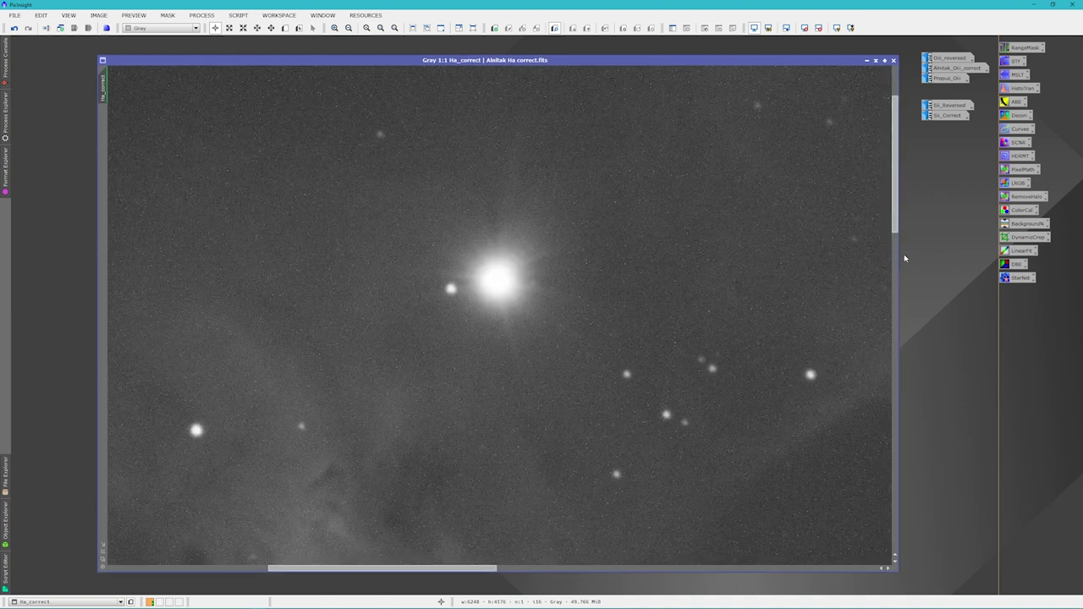
Minimize the Ha_correct and Ha_Reversed images to clear the workspace.
{"action": "mouse_move", "coordinate": [945, 119]}
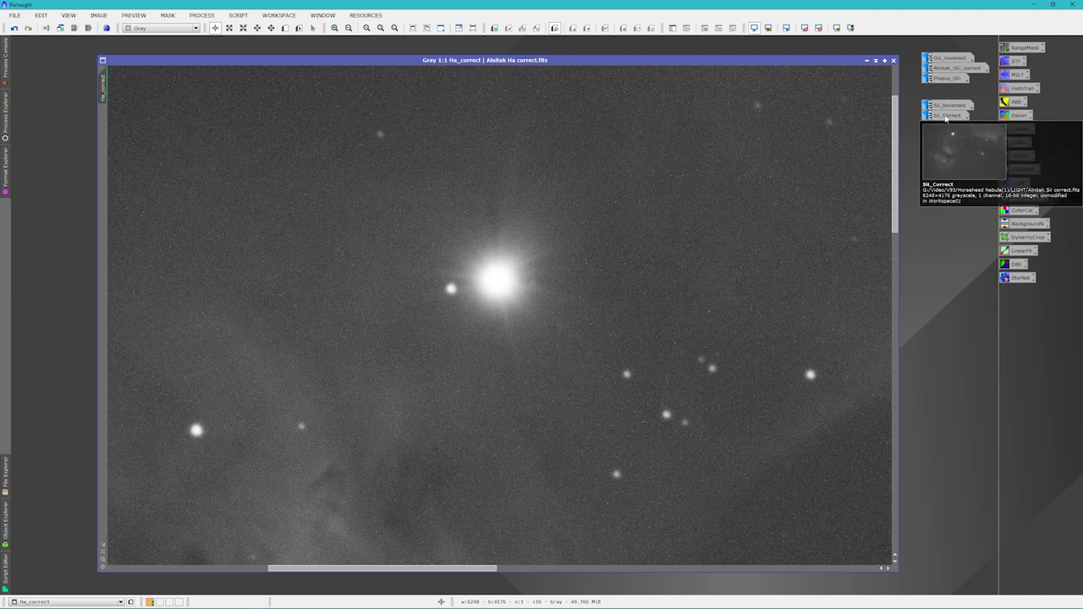
{"action": "left_click", "coordinate": [866, 60]}
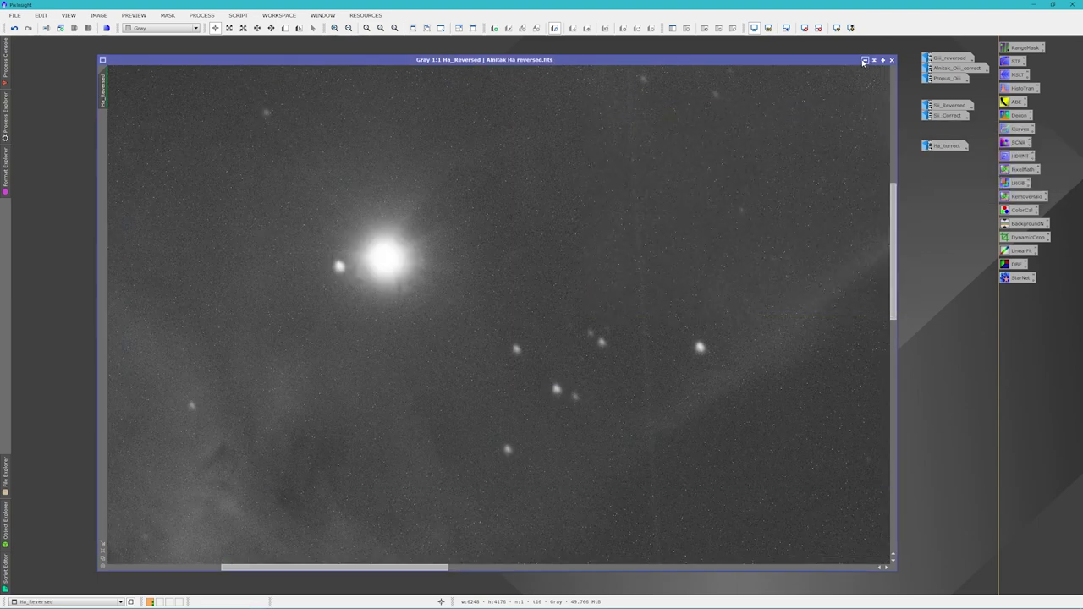
{"action": "left_click", "coordinate": [864, 60]}
Restore the Sii_Reversed image and examine the bright star Alnitak and its halo at 1:1.
{"action": "double_click", "coordinate": [945, 105]}
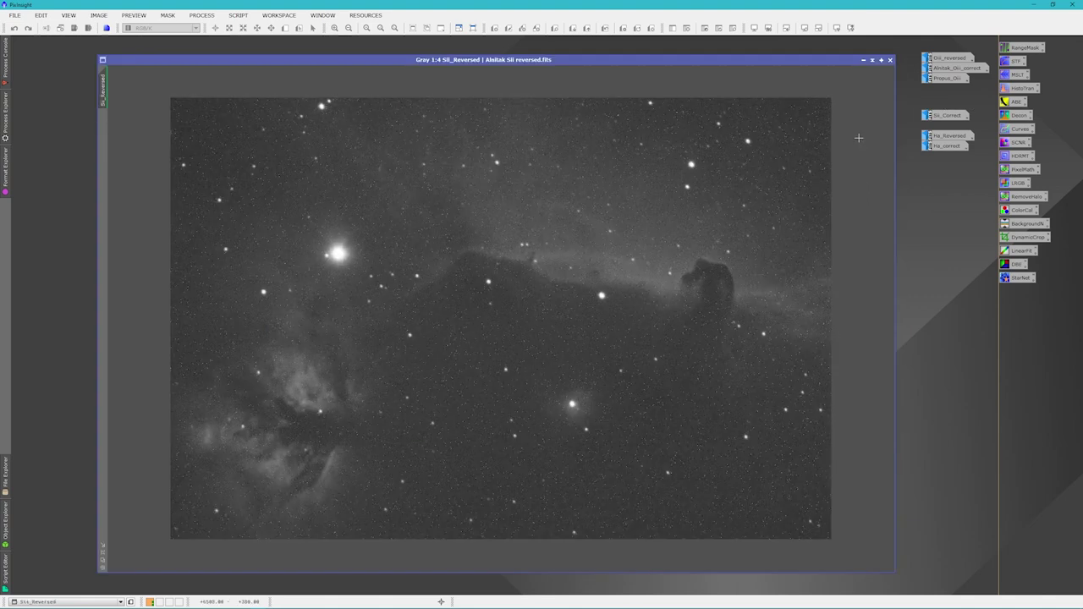
{"action": "scroll", "coordinate": [504, 321], "scroll_direction": "up", "scroll_amount": 2}
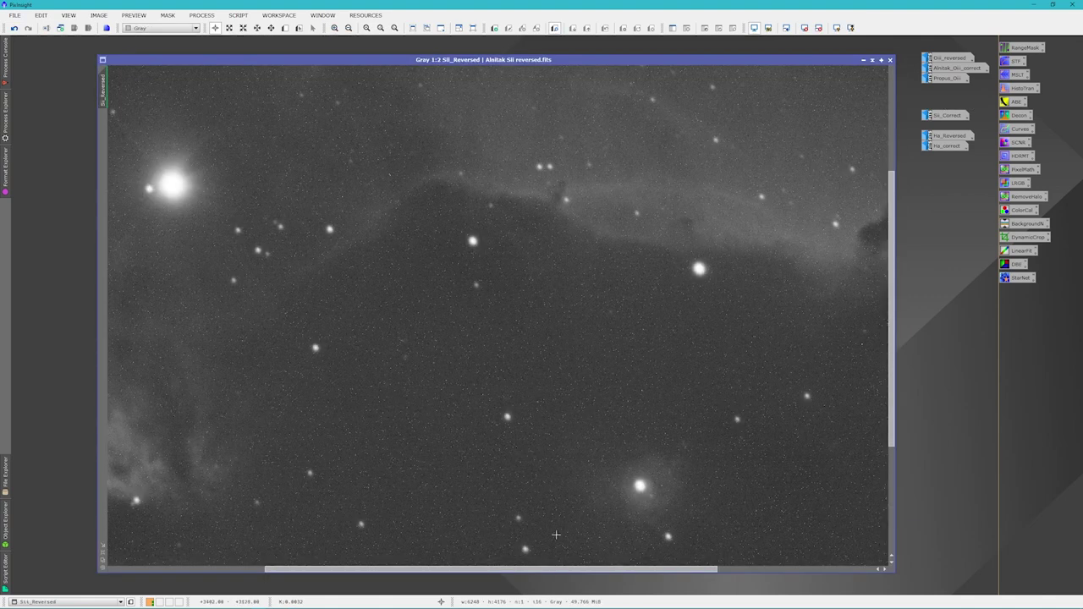
{"action": "scroll", "coordinate": [577, 568], "scroll_direction": "left", "scroll_amount": 5}
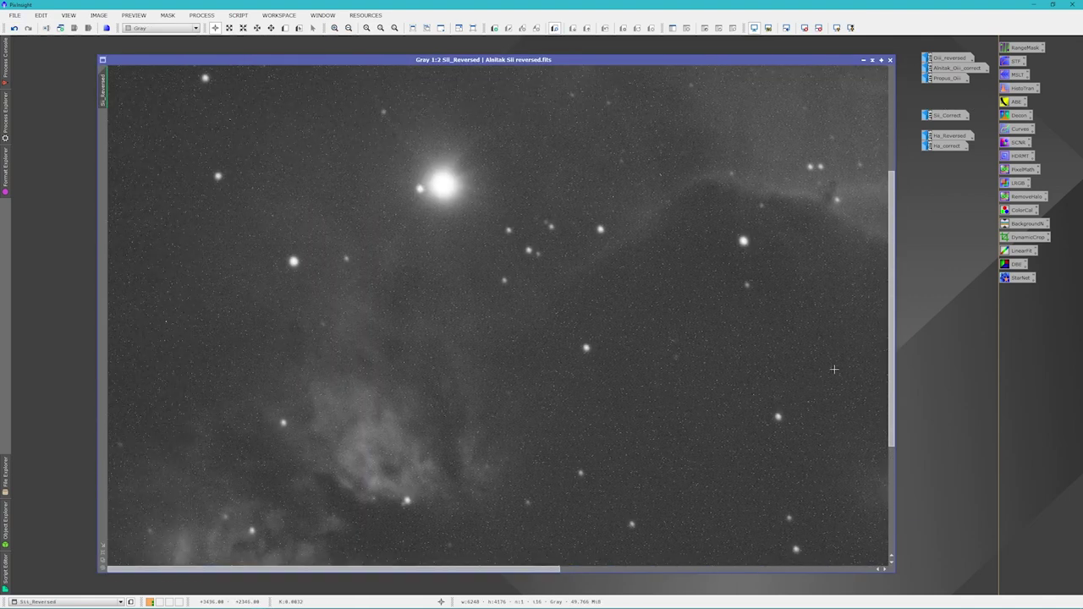
{"action": "scroll", "coordinate": [891, 305], "scroll_direction": "up", "scroll_amount": 4}
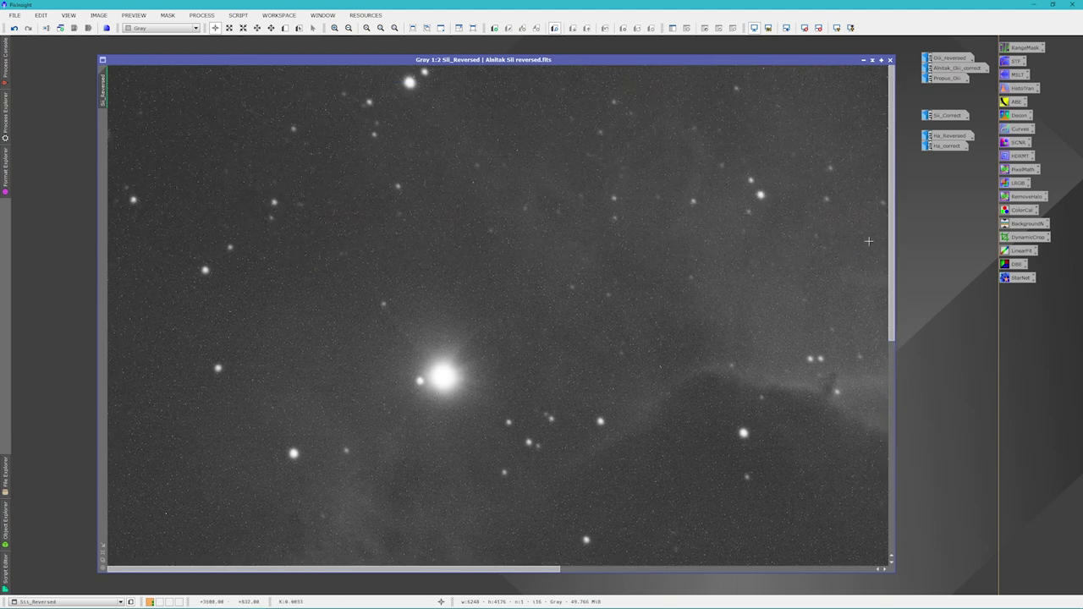
{"action": "scroll", "coordinate": [895, 250], "scroll_direction": "down", "scroll_amount": 3}
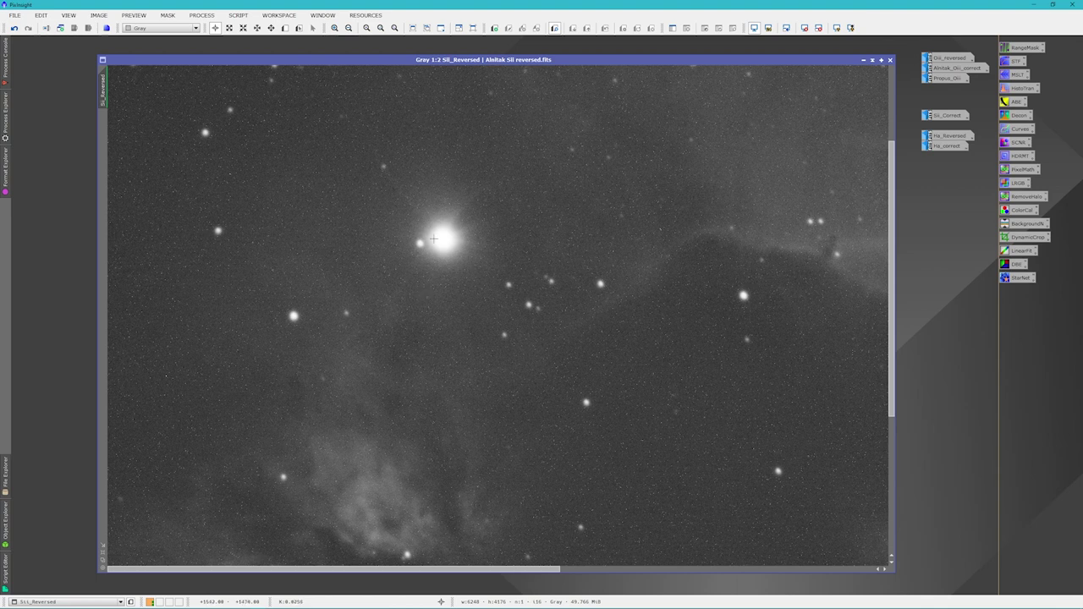
{"action": "key", "text": "ctrl+plus"}
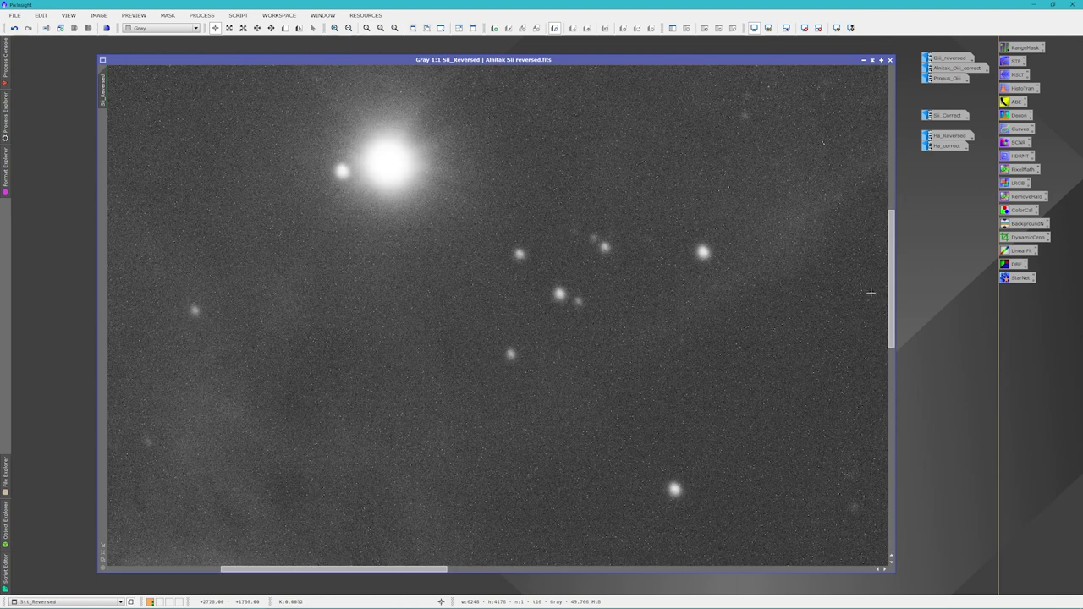
{"action": "left_click_drag", "start_coordinate": [889, 283], "coordinate": [884, 241]}
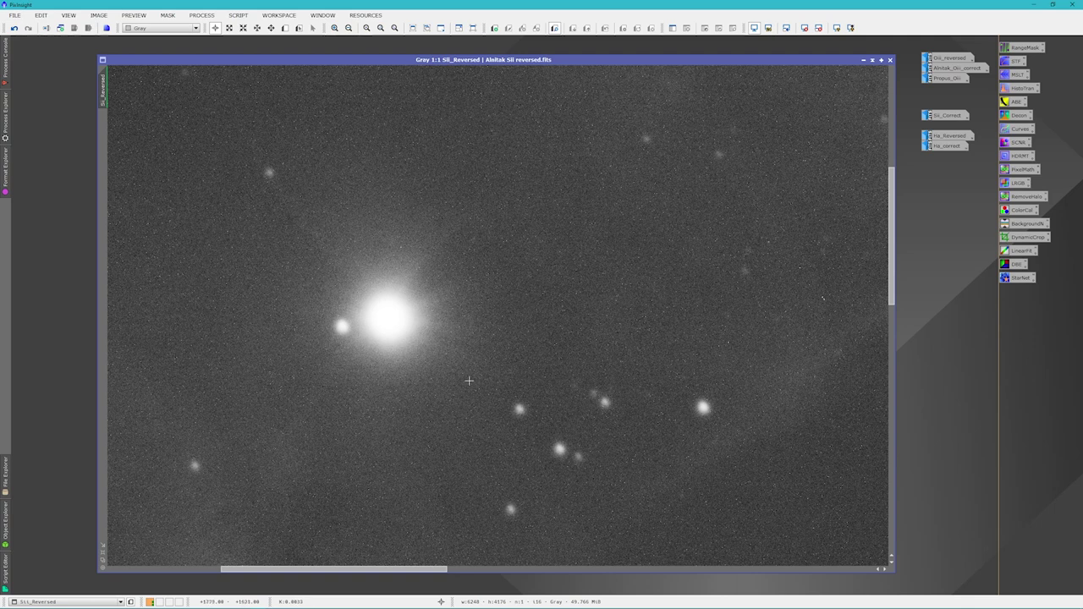
Restore the Sii_Correct image to examine Alnitak's halo at 1:1, and minimize both Sii images after comparing them.
{"action": "mouse_move", "coordinate": [947, 140]}
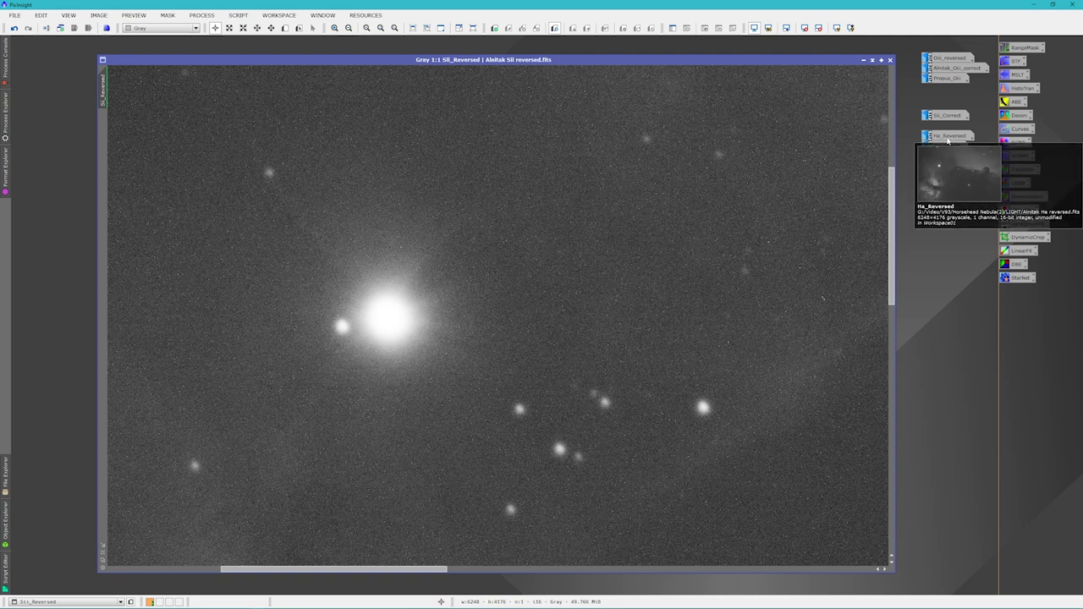
{"action": "double_click", "coordinate": [952, 116]}
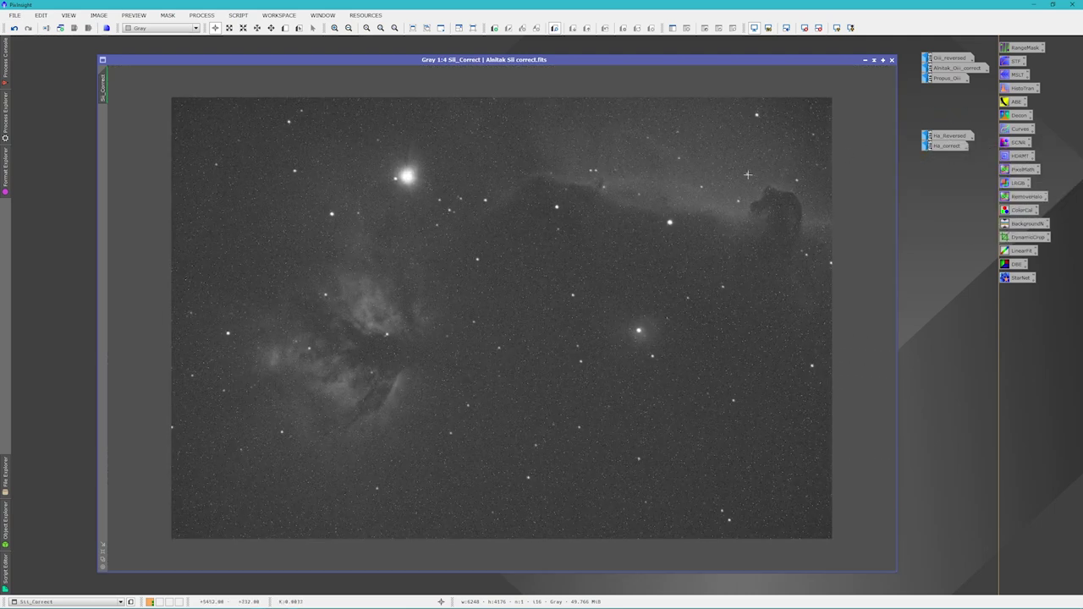
{"action": "scroll", "coordinate": [433, 154], "scroll_direction": "up", "scroll_amount": 2}
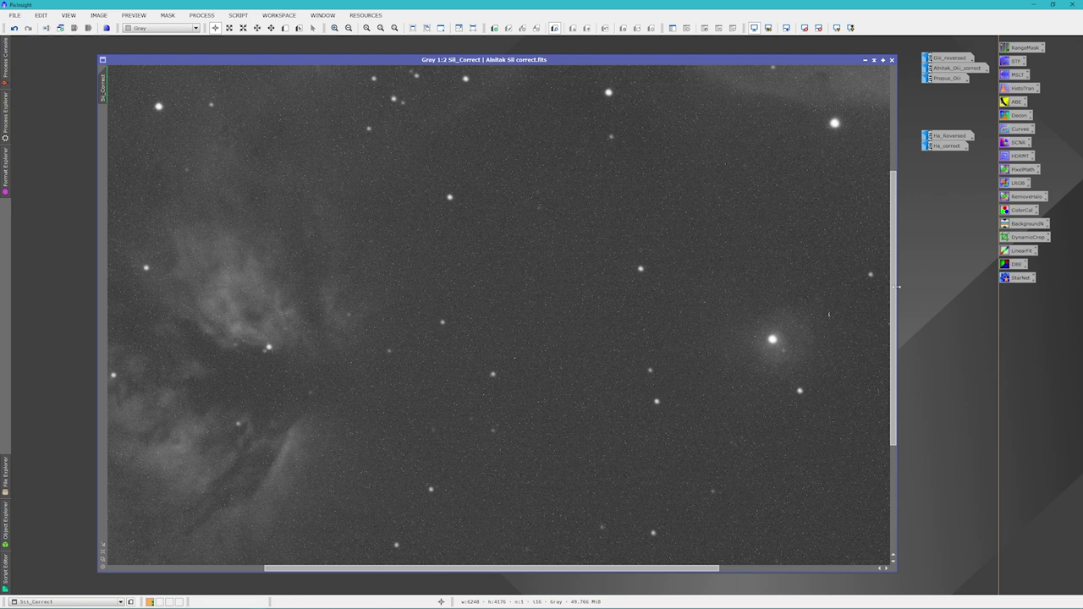
{"action": "scroll", "coordinate": [532, 237], "scroll_direction": "up", "scroll_amount": 1}
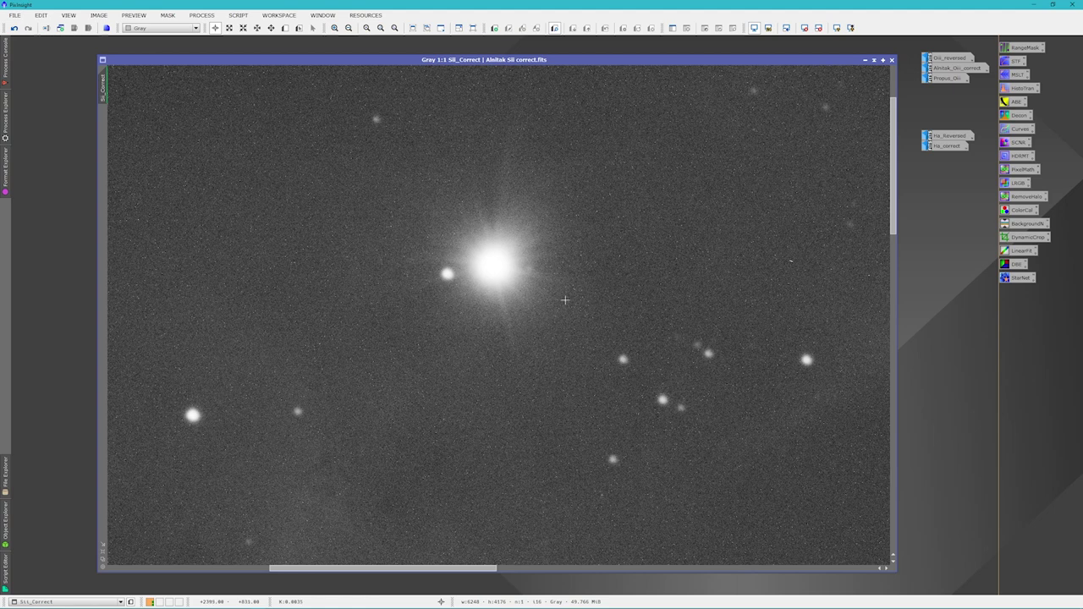
{"action": "left_click", "coordinate": [864, 60]}
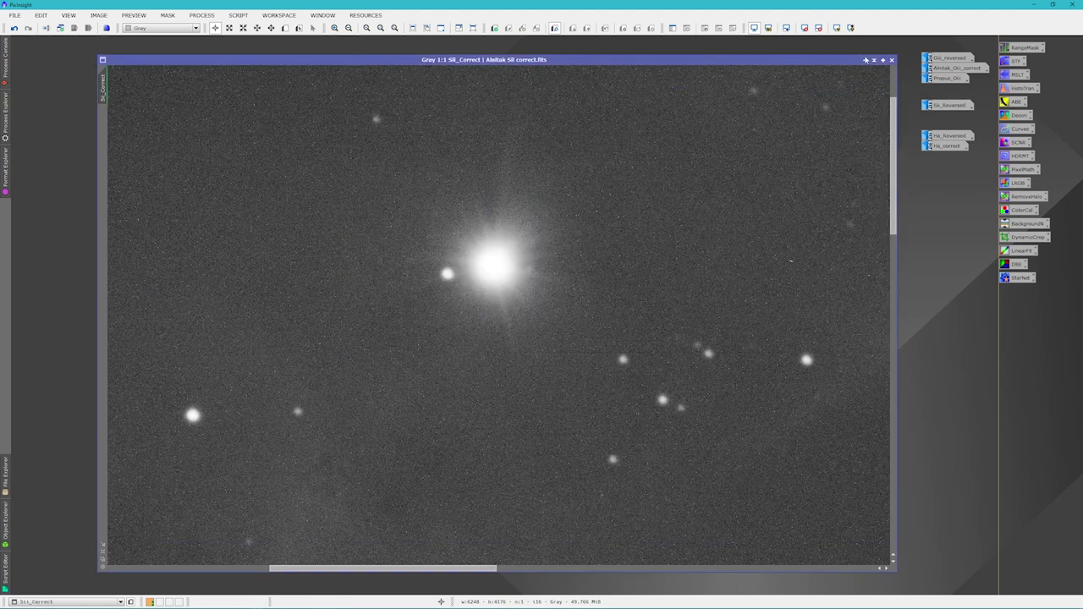
{"action": "left_click", "coordinate": [866, 60]}
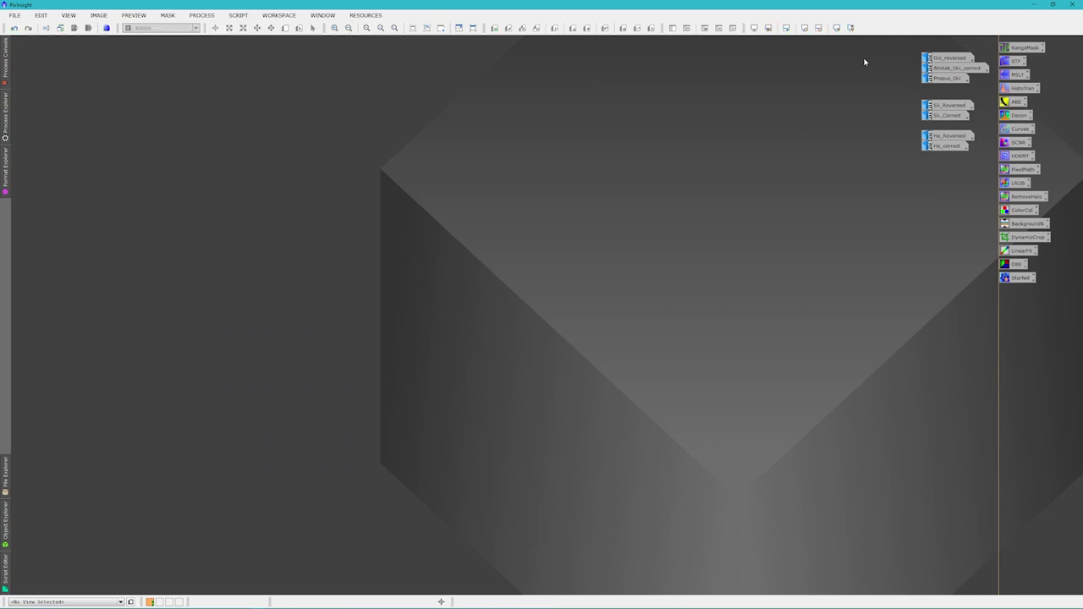
Restore the Oiii_reversed image and examine the large halo around Alnitak at 1:2 and 1:1.
{"action": "double_click", "coordinate": [947, 59]}
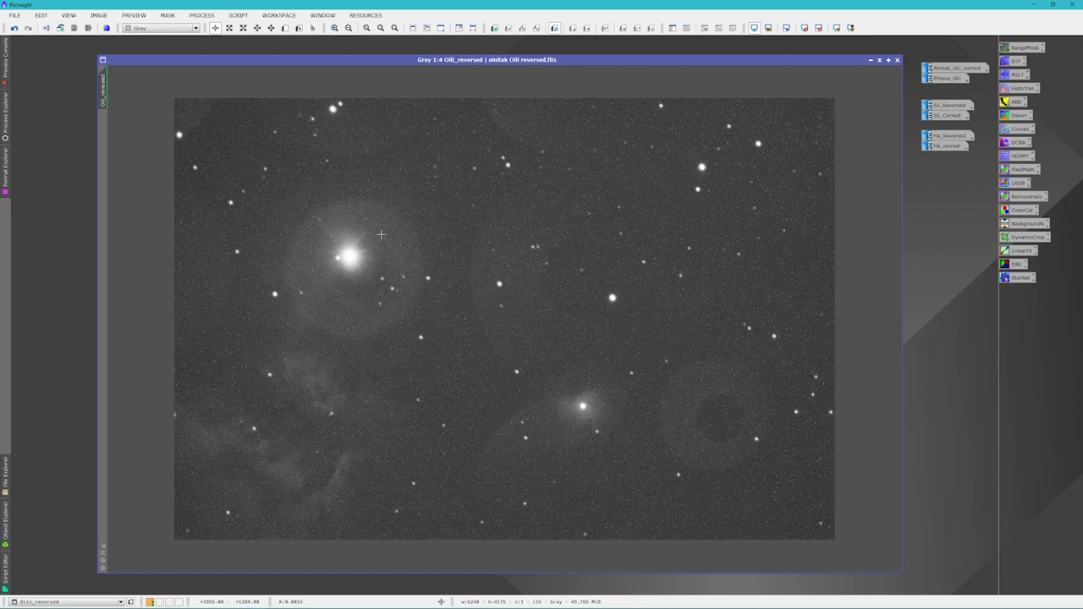
{"action": "key", "text": "ctrl+plus"}
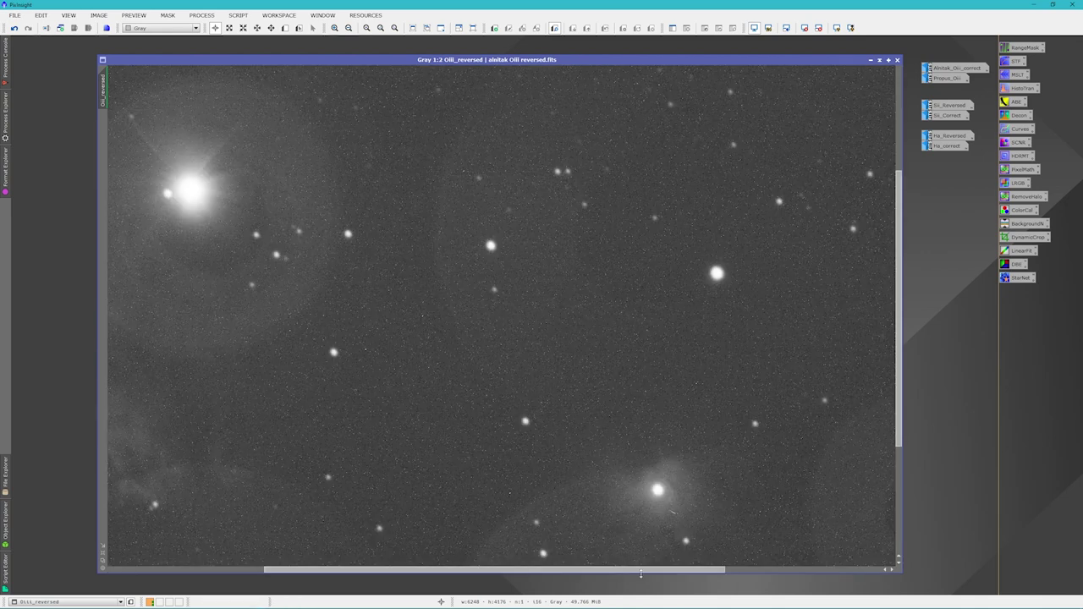
{"action": "left_click_drag", "start_coordinate": [642, 573], "coordinate": [448, 573]}
{"action": "left_click_drag", "start_coordinate": [899, 296], "coordinate": [899, 225]}
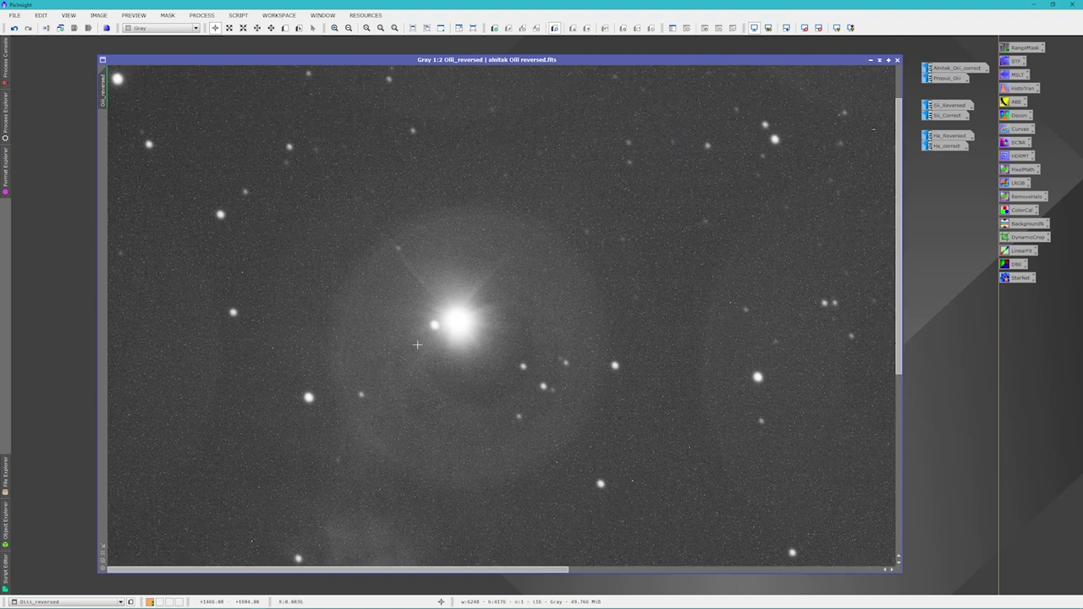
{"action": "scroll", "coordinate": [446, 323], "scroll_direction": "up", "scroll_amount": 1}
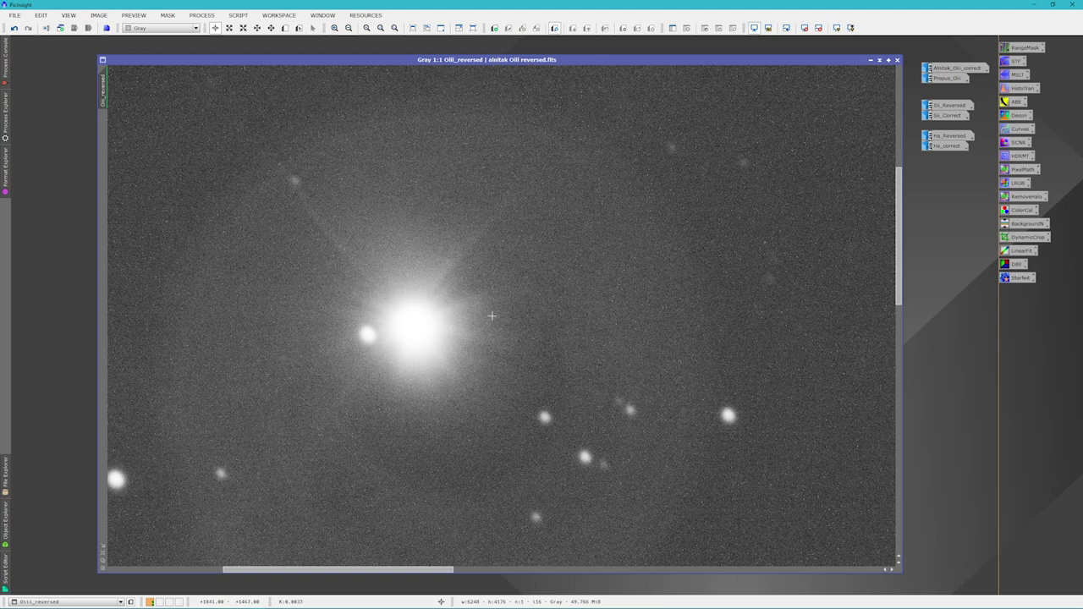
{"action": "scroll", "coordinate": [497, 315], "scroll_direction": "down", "scroll_amount": 1}
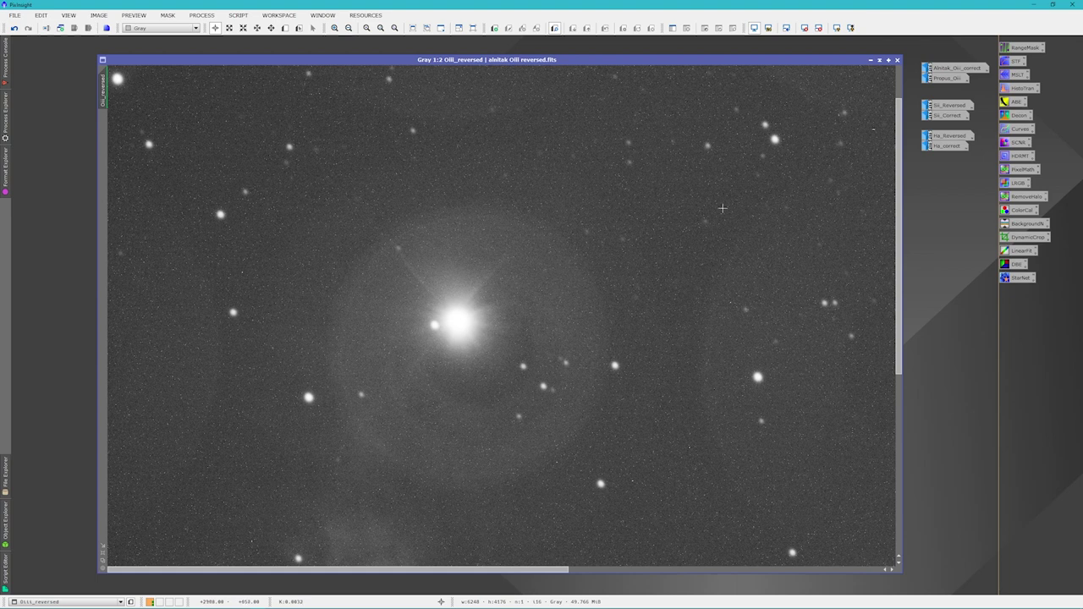
Restore the Alnitak_Oiii_correct image, examine Alnitak at 1:1 and compare its halo with the one in Oiii_reversed.
{"action": "double_click", "coordinate": [942, 68]}
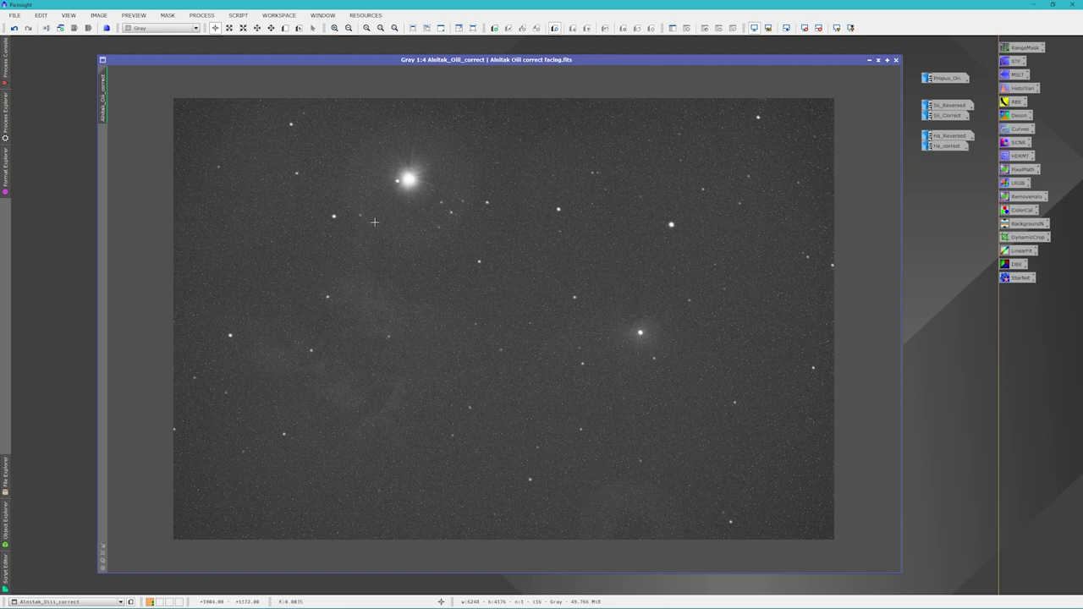
{"action": "scroll", "coordinate": [375, 223], "scroll_direction": "up", "scroll_amount": 2}
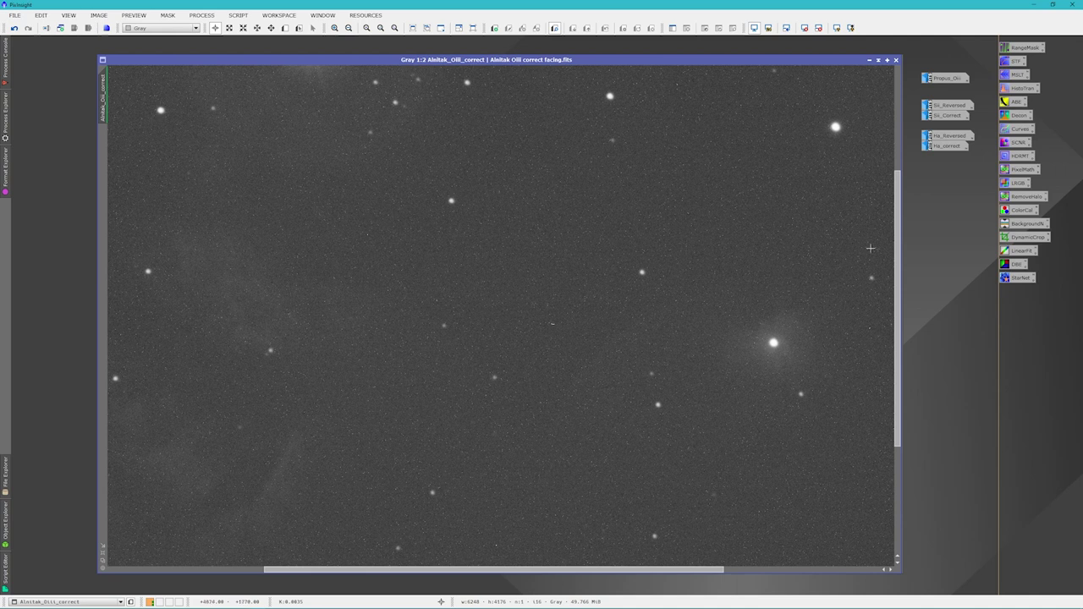
{"action": "scroll", "coordinate": [682, 434], "scroll_direction": "up", "scroll_amount": 3}
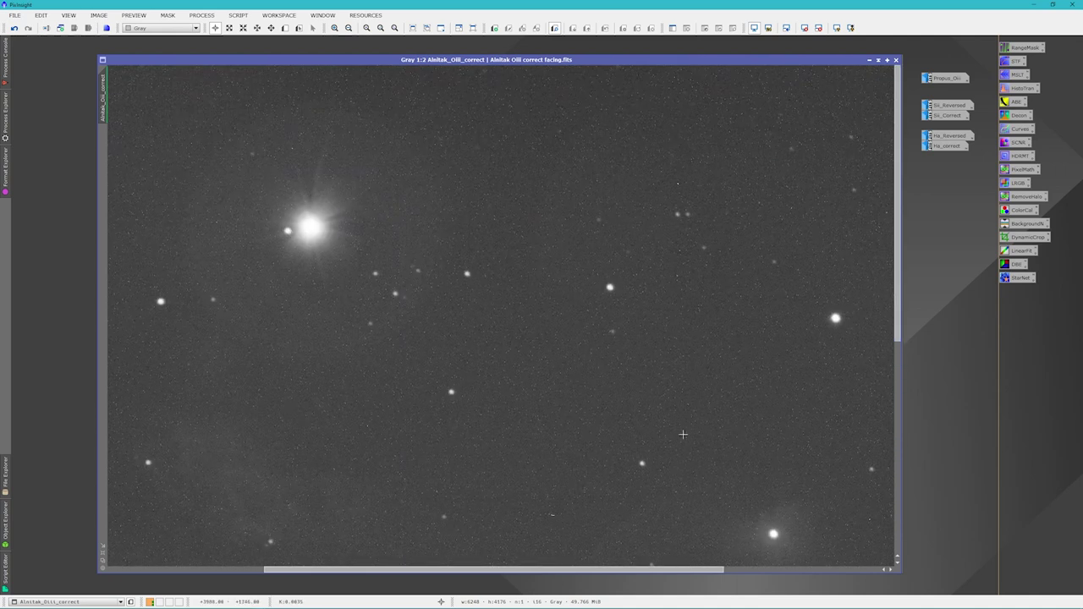
{"action": "left_click_drag", "start_coordinate": [619, 572], "coordinate": [490, 578]}
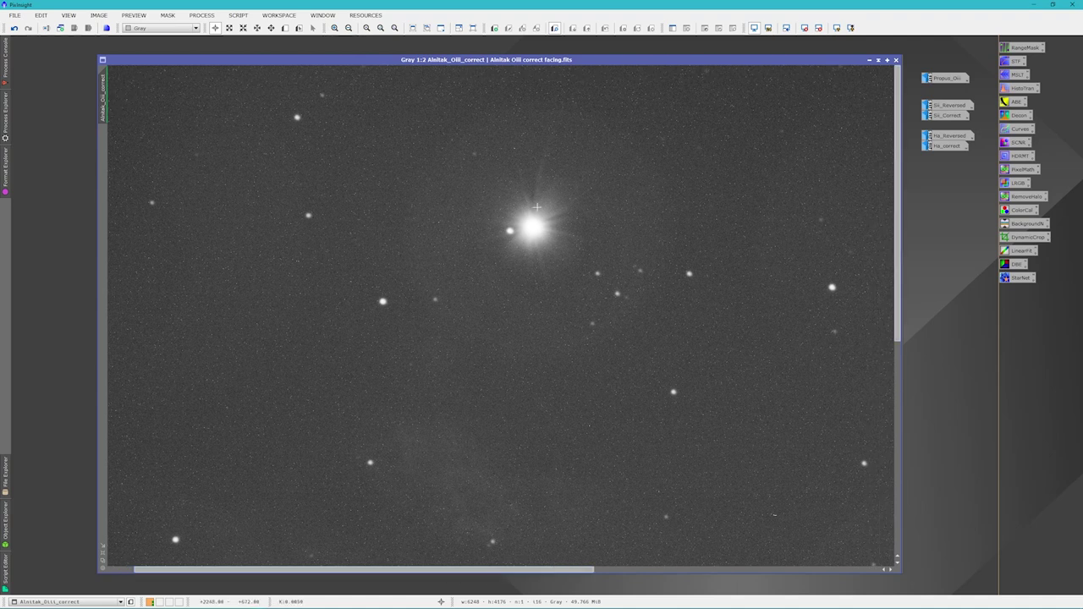
{"action": "scroll", "coordinate": [536, 206], "scroll_direction": "up", "scroll_amount": 1}
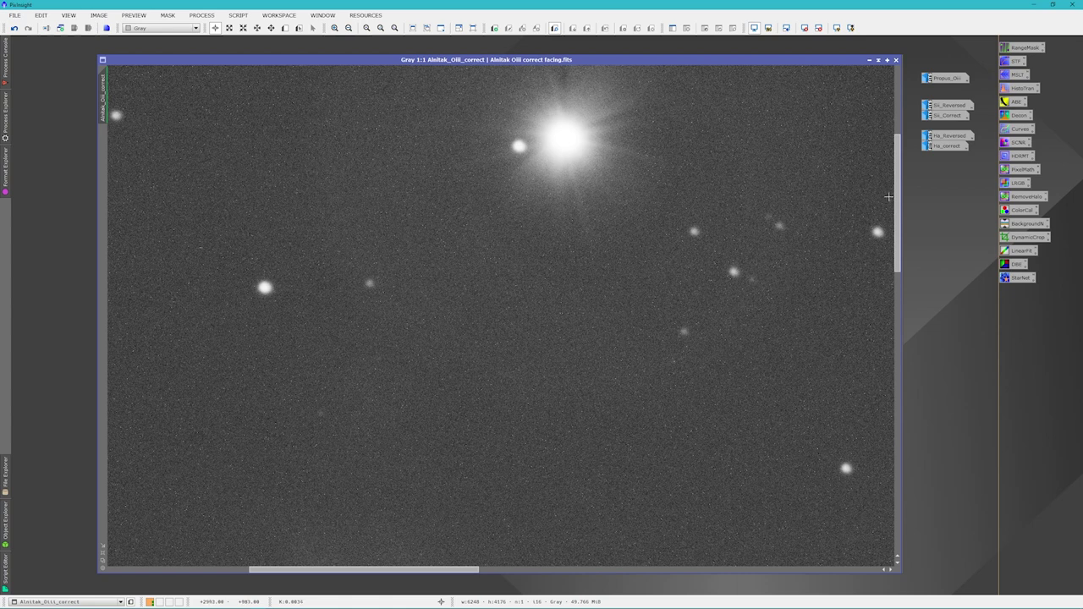
{"action": "left_click_drag", "start_coordinate": [897, 203], "coordinate": [897, 161]}
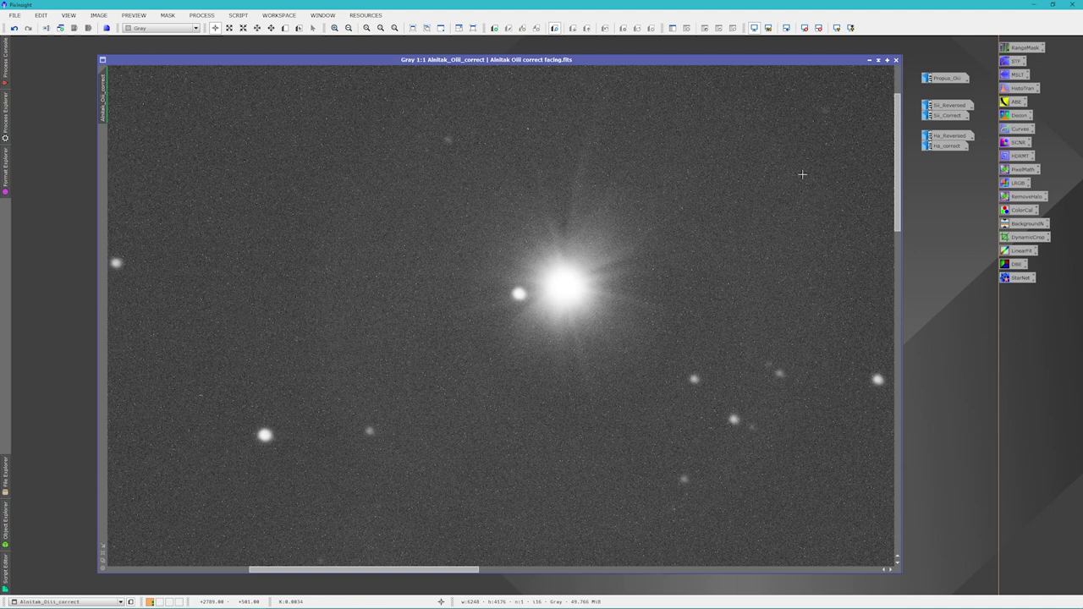
{"action": "key", "text": "ctrl+Tab"}
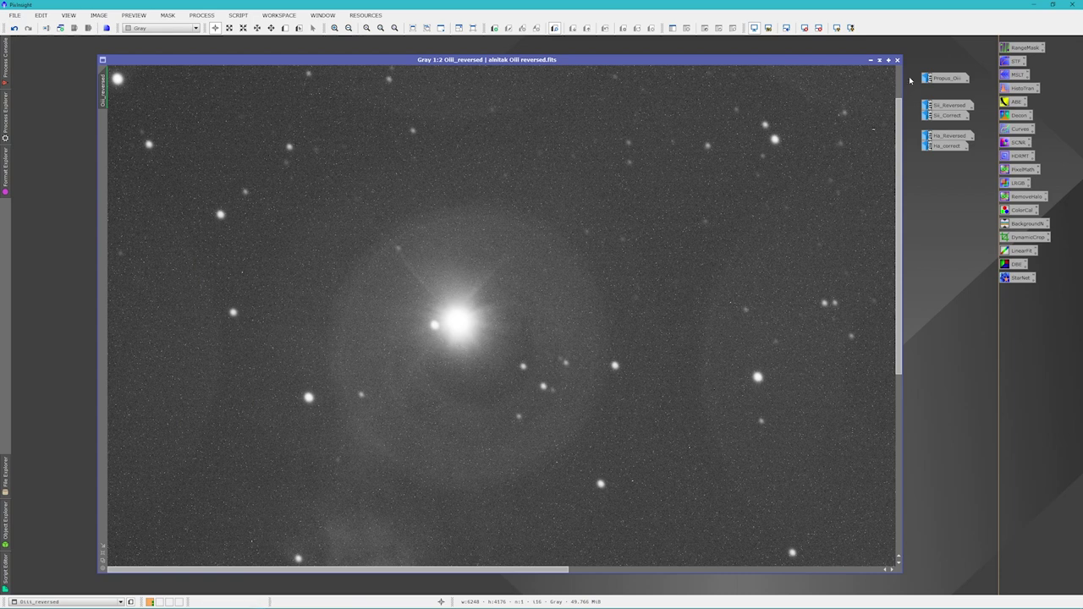
Restore the Propus_Oiii image and examine the halo around the bright central star at several zoom levels, ending at 1:1.
{"action": "double_click", "coordinate": [939, 78]}
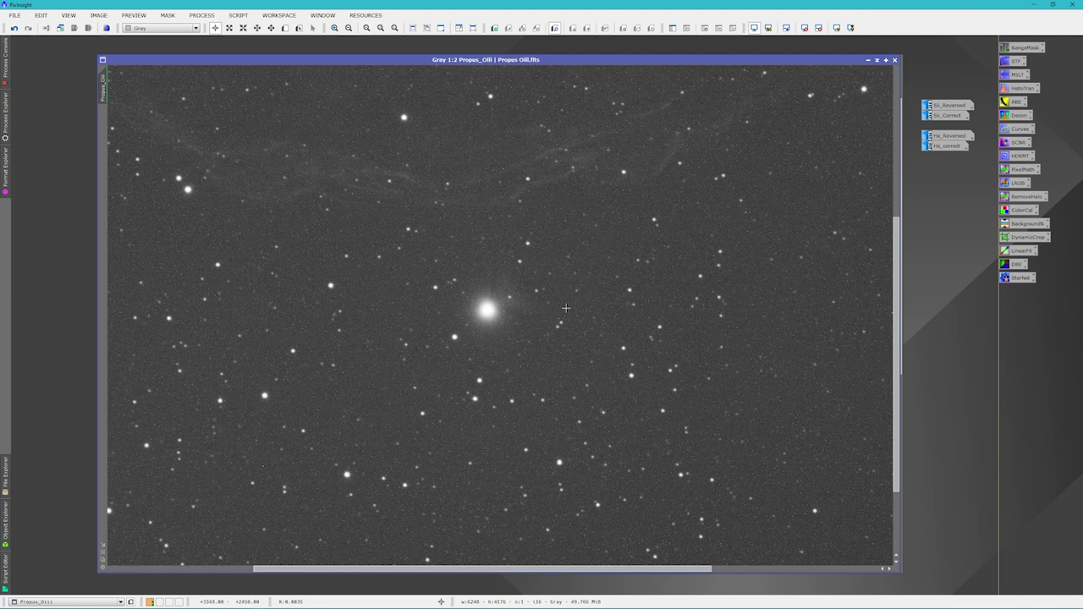
{"action": "scroll", "coordinate": [488, 312], "scroll_direction": "up", "scroll_amount": 2}
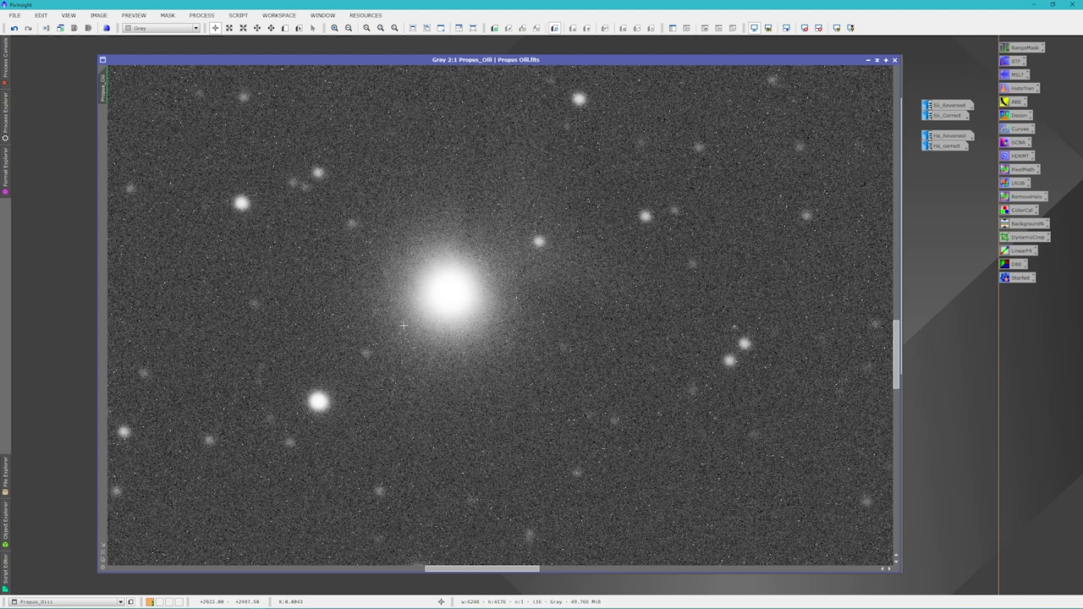
{"action": "scroll", "coordinate": [499, 317], "scroll_direction": "down", "scroll_amount": 2}
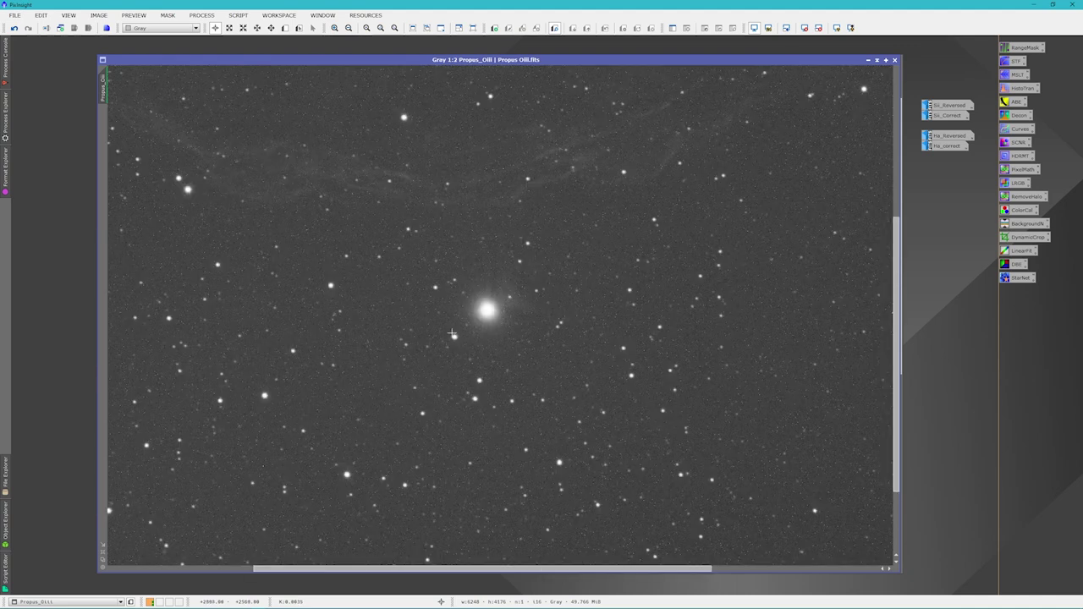
{"action": "scroll", "coordinate": [507, 381], "scroll_direction": "down", "scroll_amount": 1}
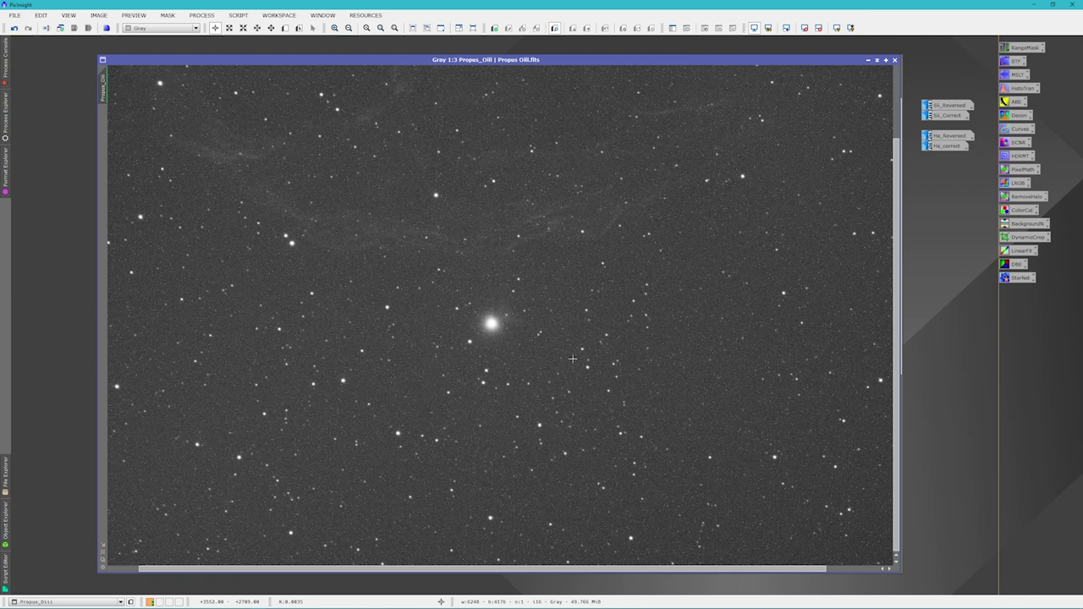
{"action": "scroll", "coordinate": [572, 358], "scroll_direction": "up", "scroll_amount": 1}
{"action": "scroll", "coordinate": [500, 339], "scroll_direction": "up", "scroll_amount": 1}
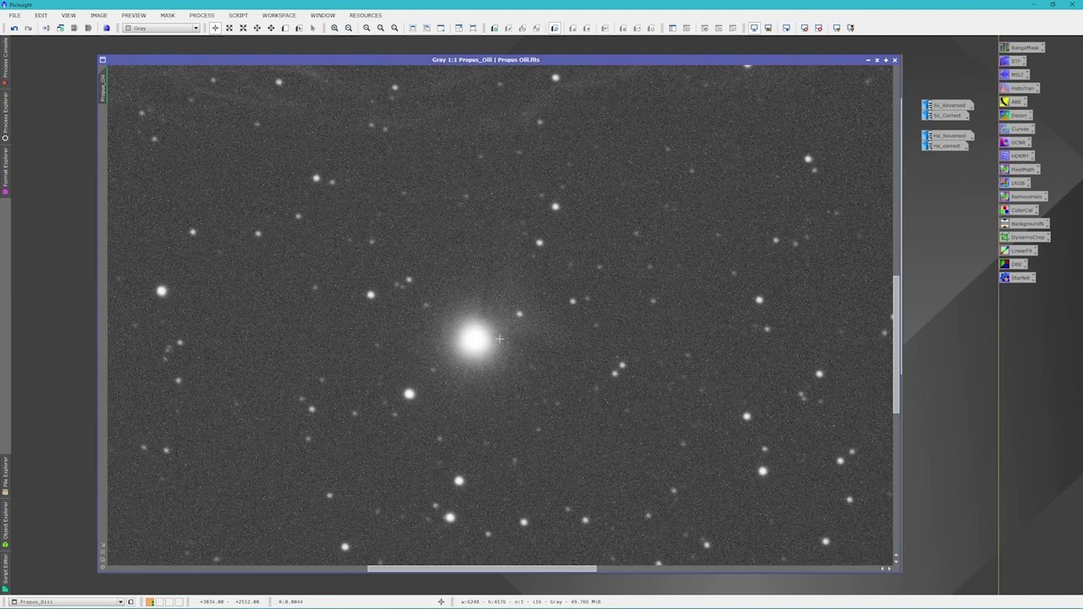